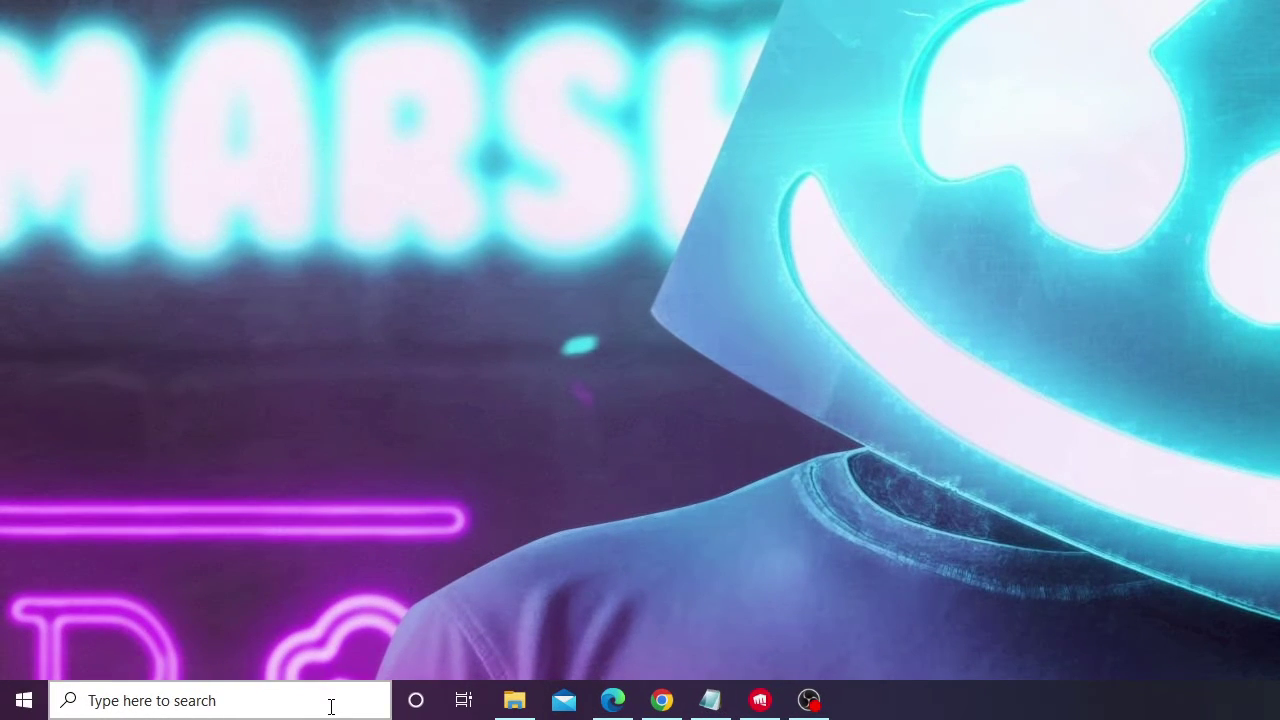
Search Windows for ncpa.cpl and open the Network Connections control panel item
click(331, 706)
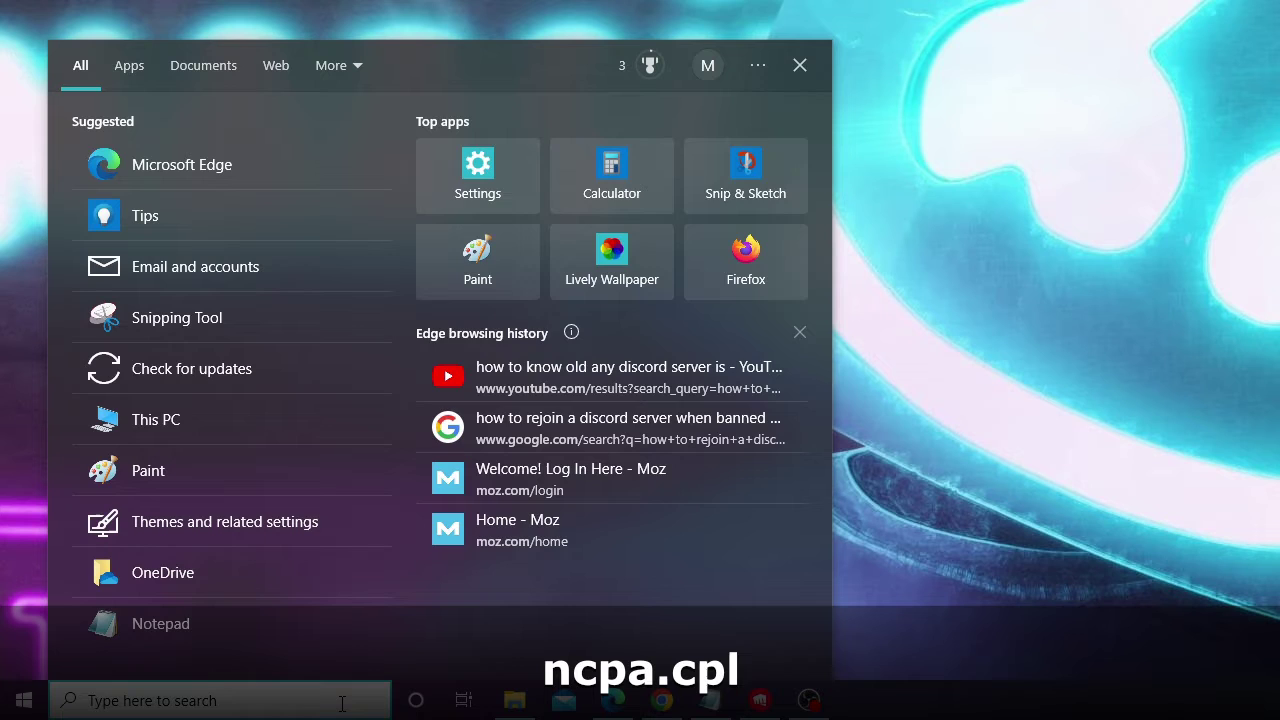
text(ncpa.cpl)
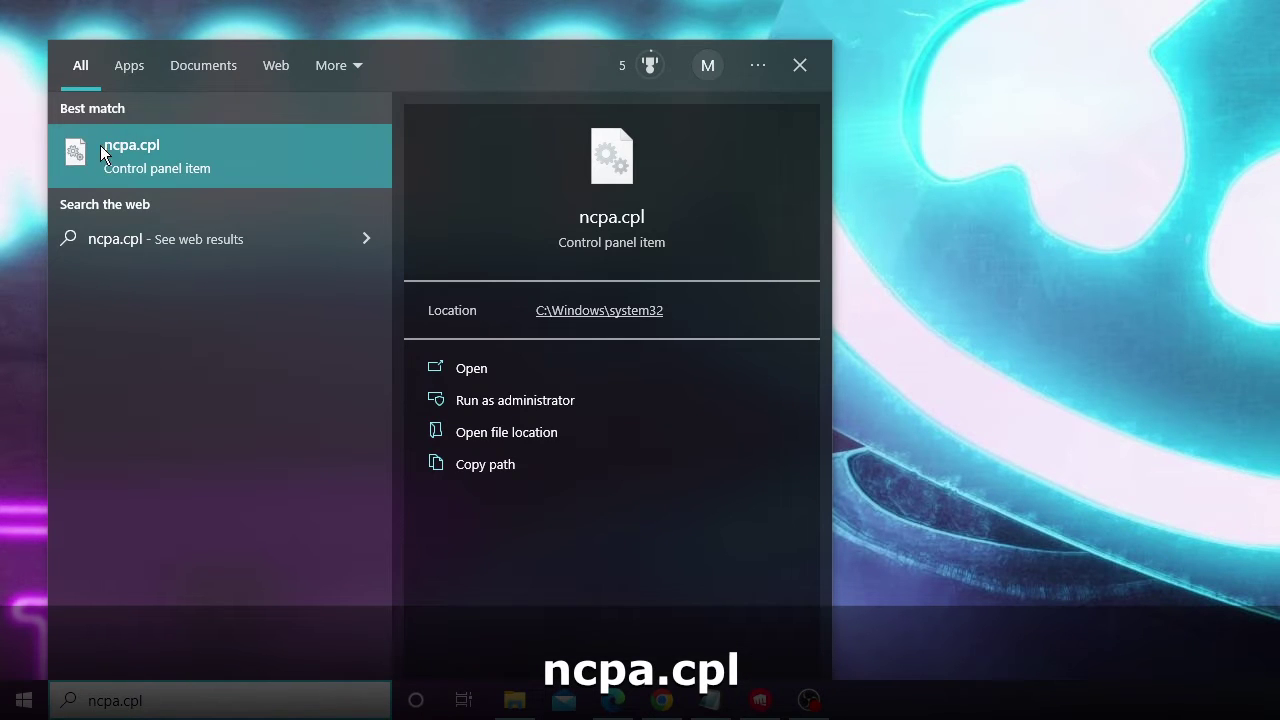
click(174, 165)
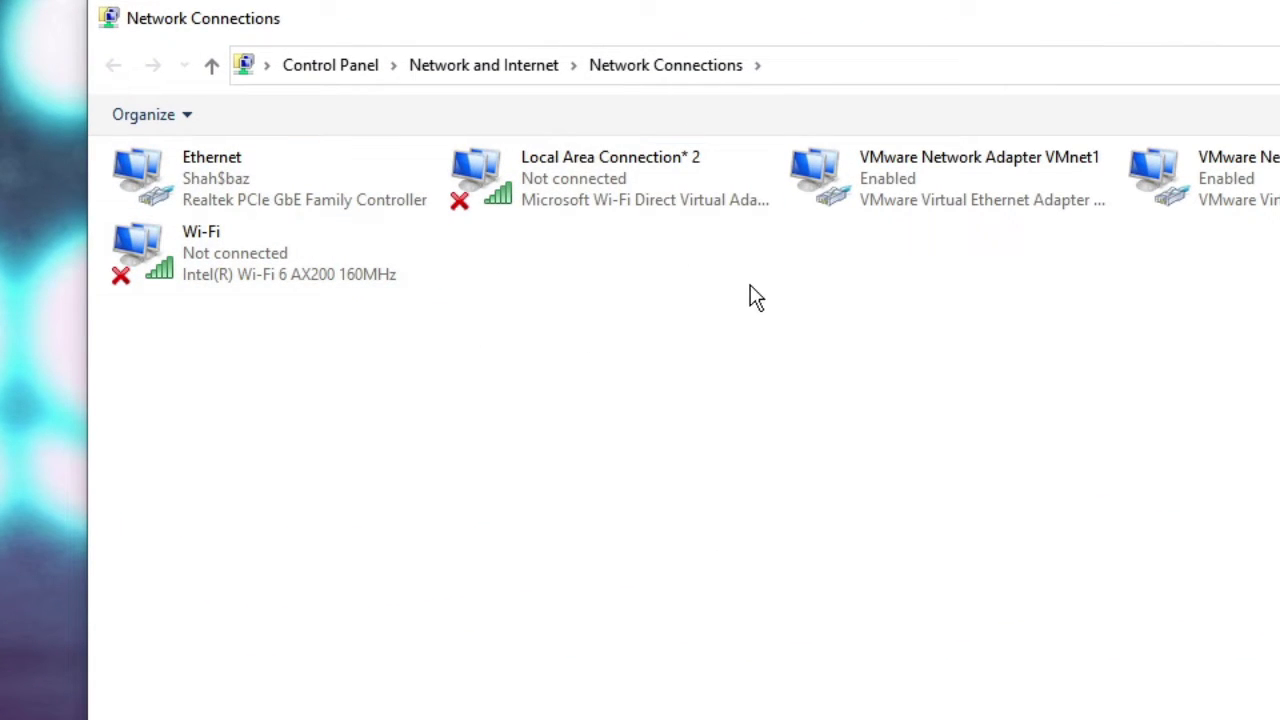
Run network diagnostics on the Ethernet connection and close the troubleshooter
click(312, 245)
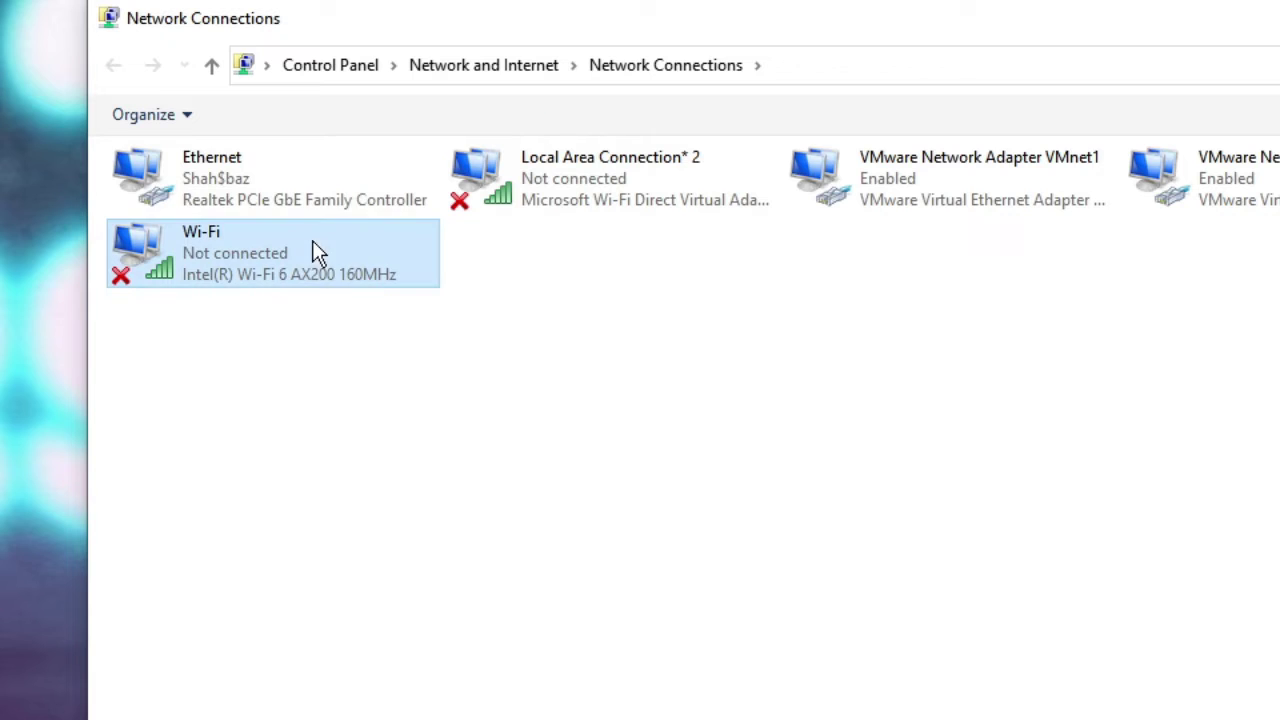
click(282, 186)
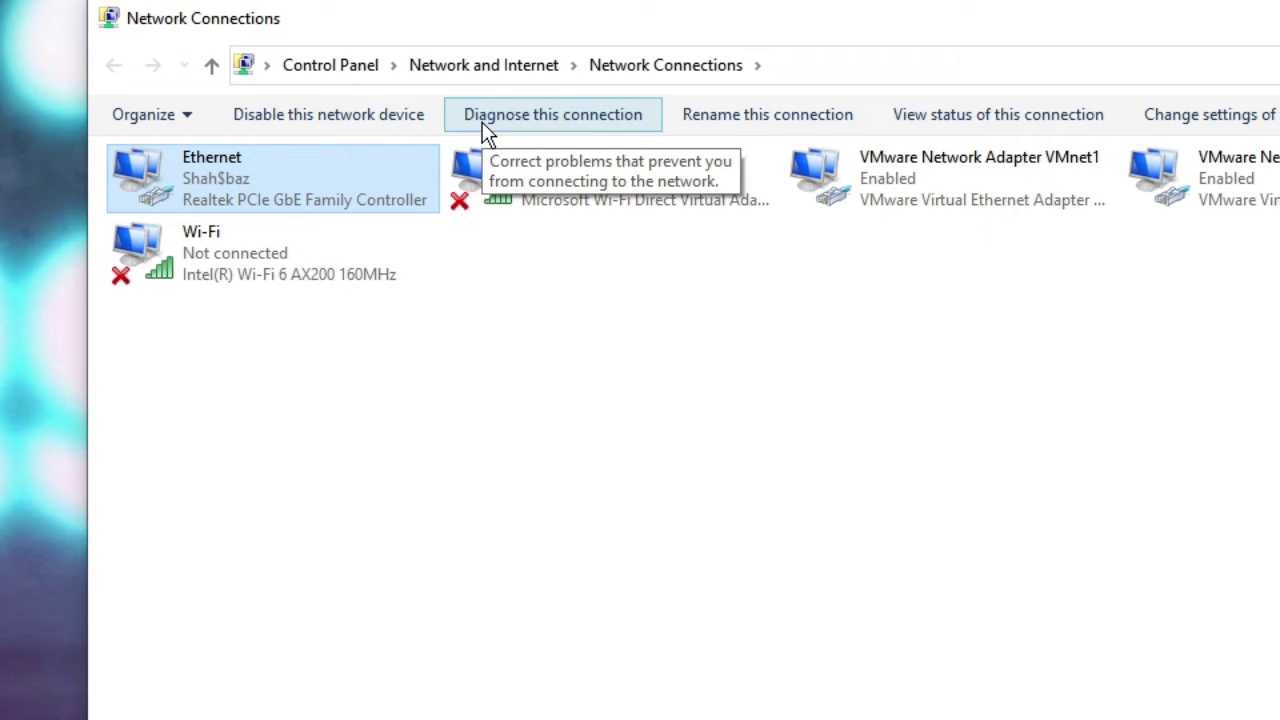
click(567, 121)
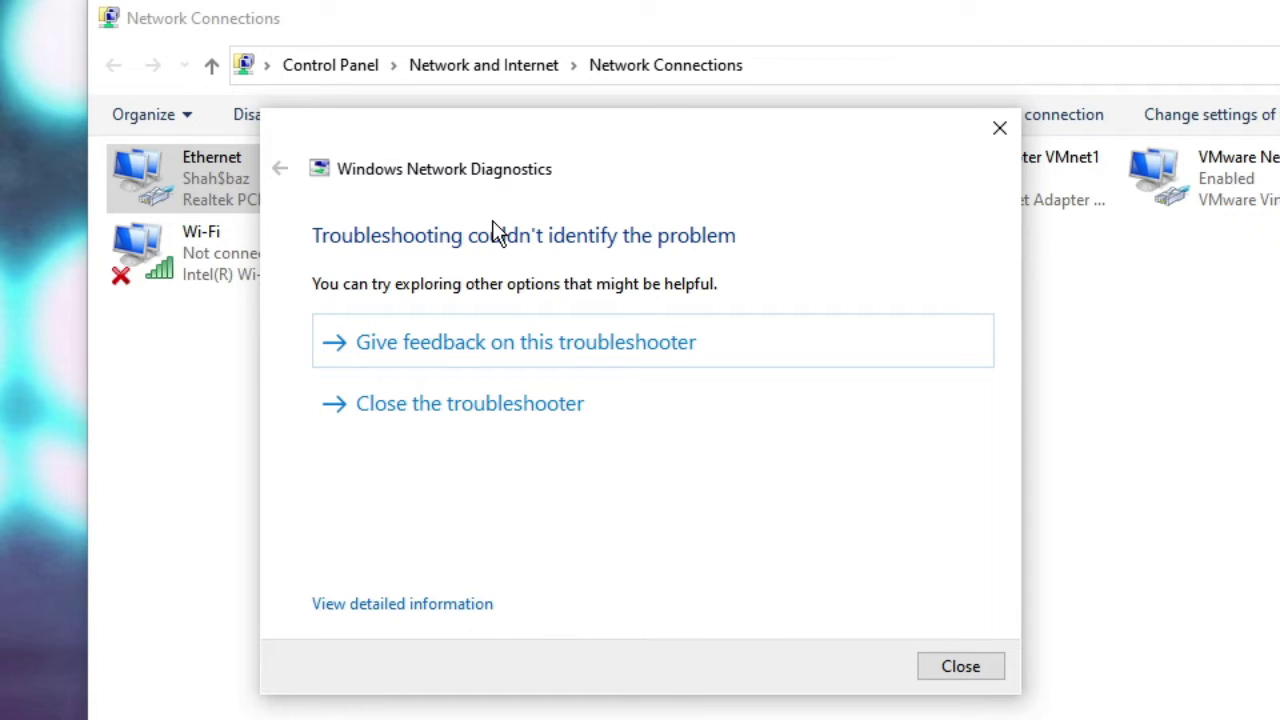
click(961, 670)
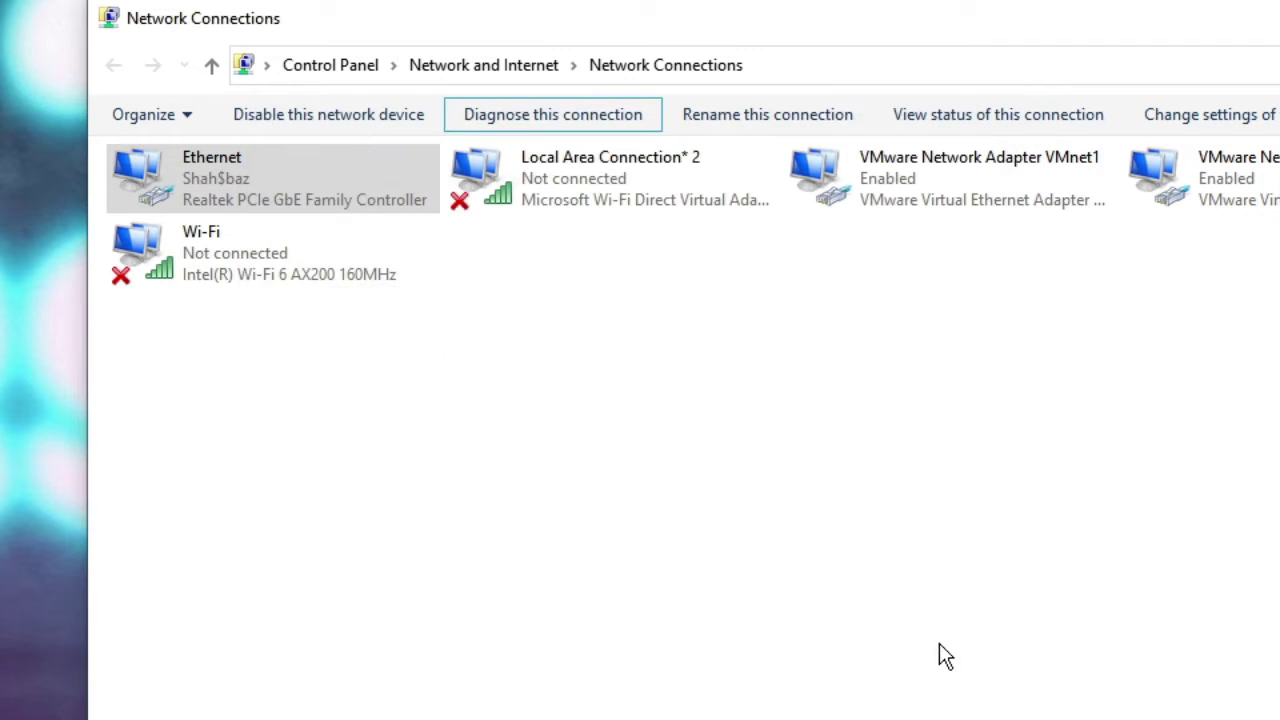
Open the configuration of the Realtek PCIe GbE Family Controller from the Ethernet connection's properties
click(275, 240)
click(262, 180)
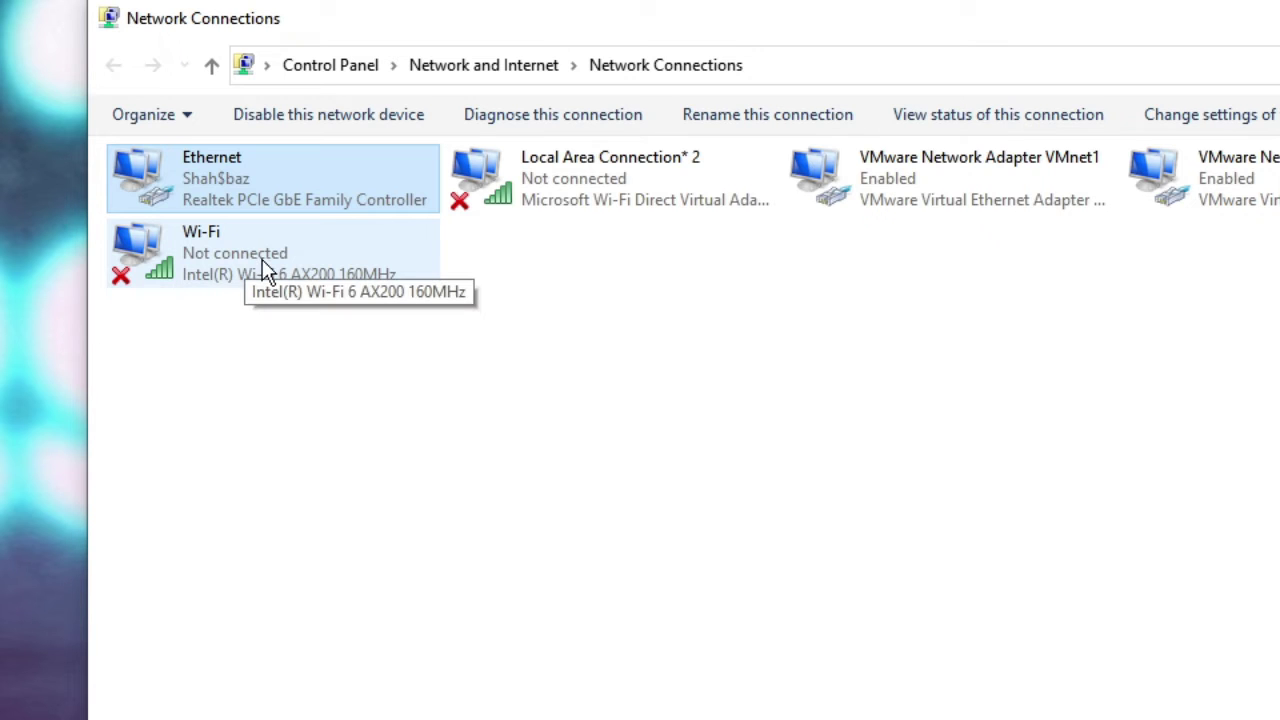
right_click(271, 164)
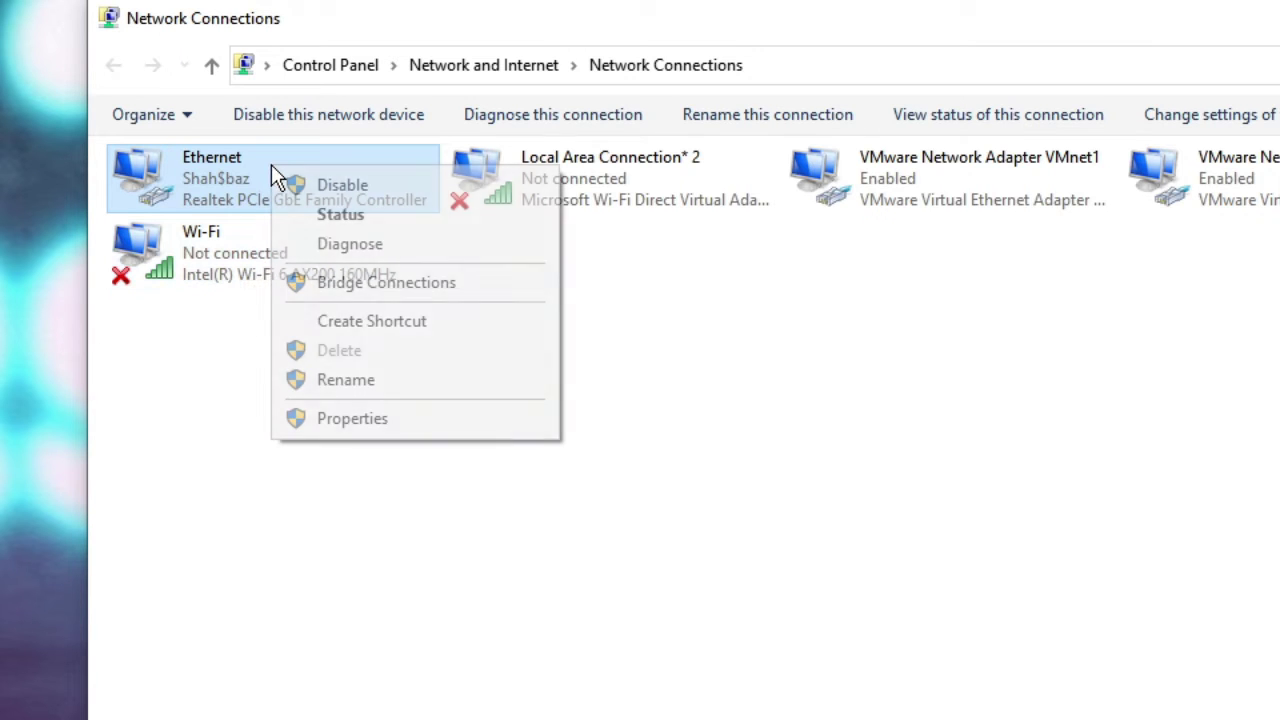
click(368, 418)
drag(377, 158, 588, 155)
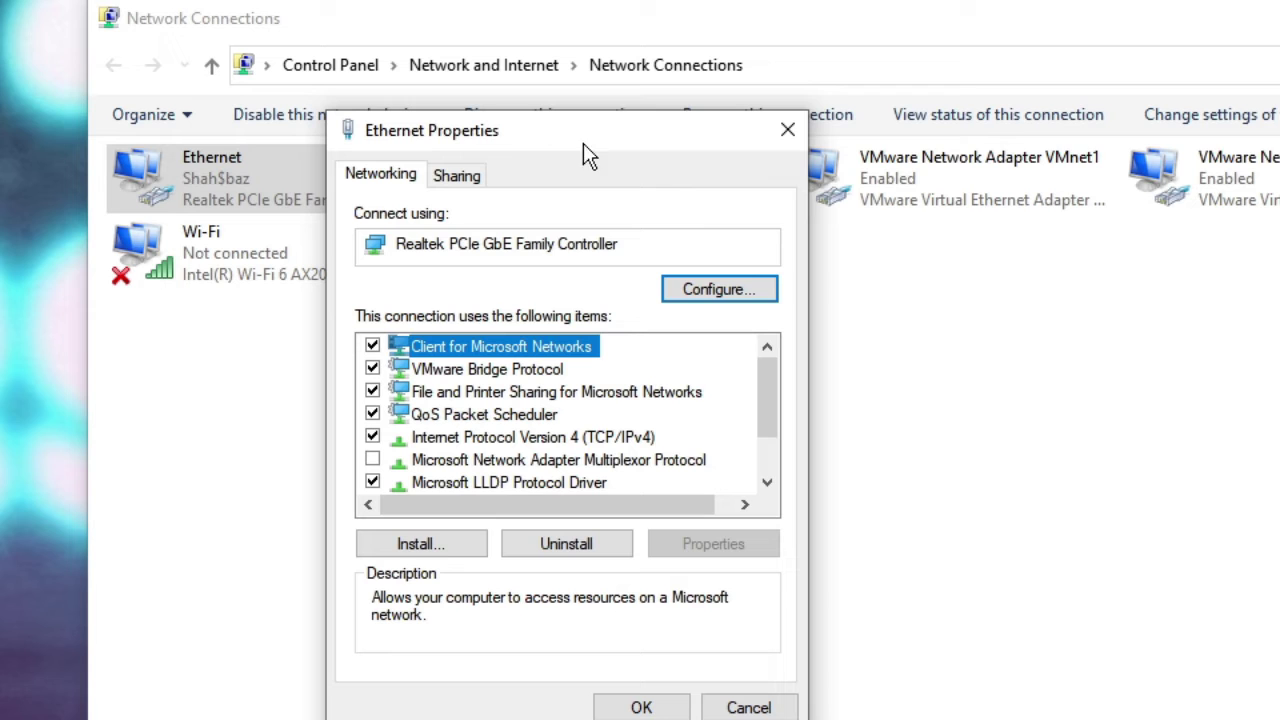
click(706, 287)
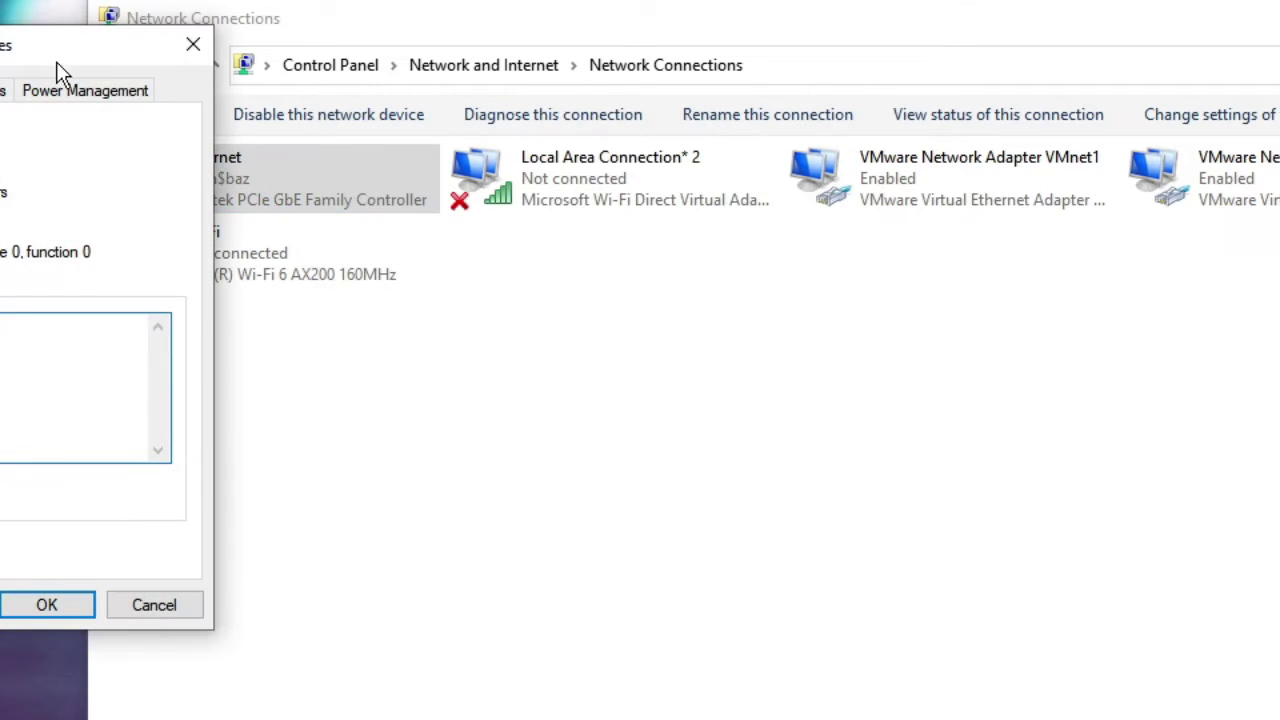
drag(58, 66, 634, 118)
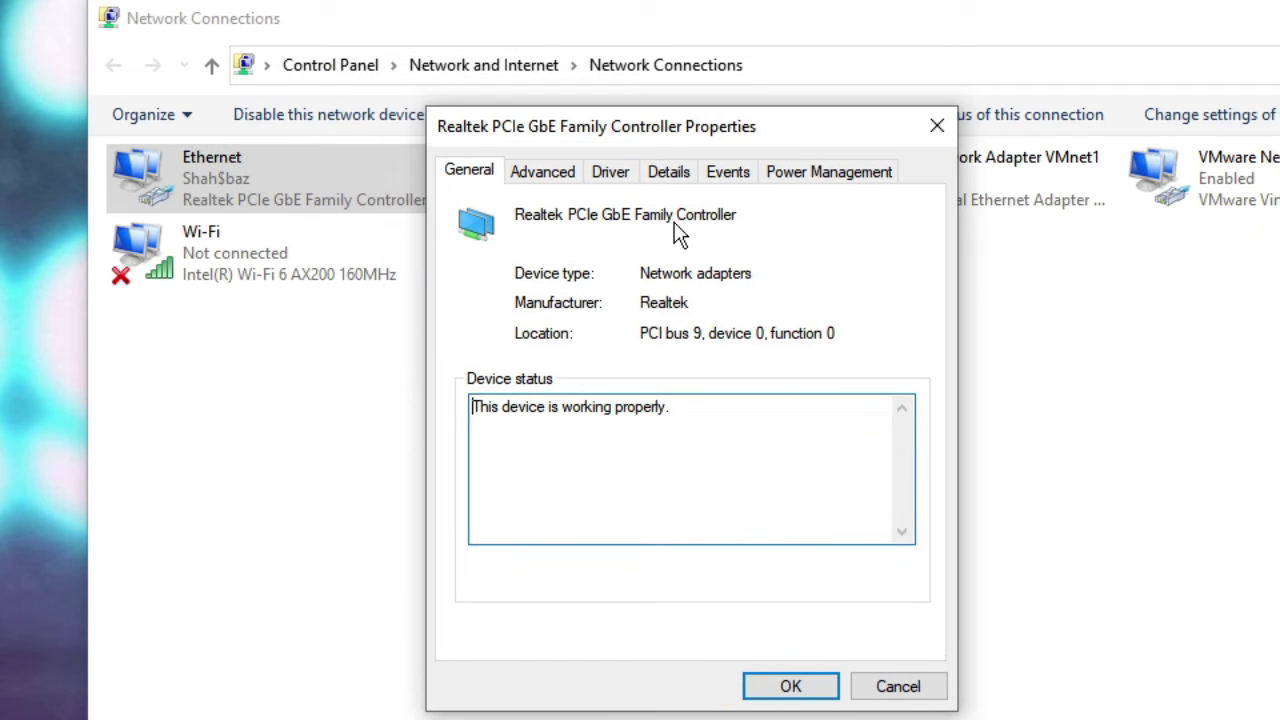
Give the adapter's advanced Network Address property the custom value 0 and save the change
click(547, 172)
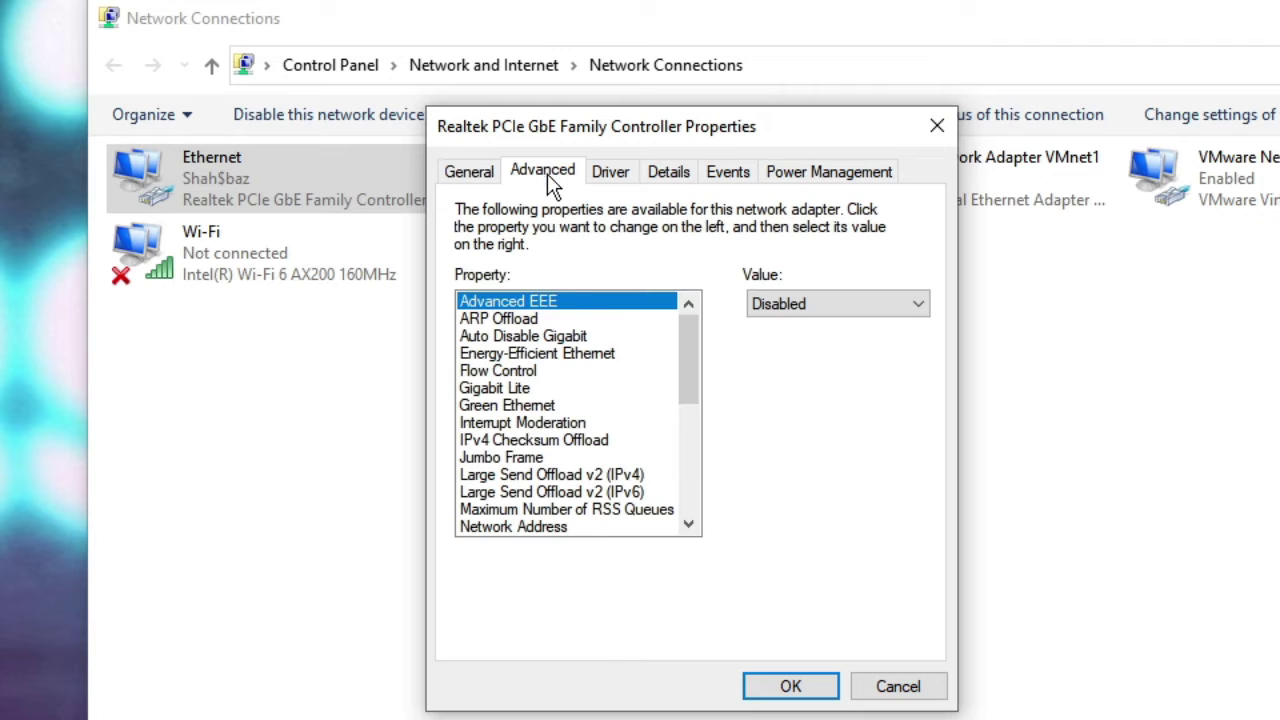
click(537, 477)
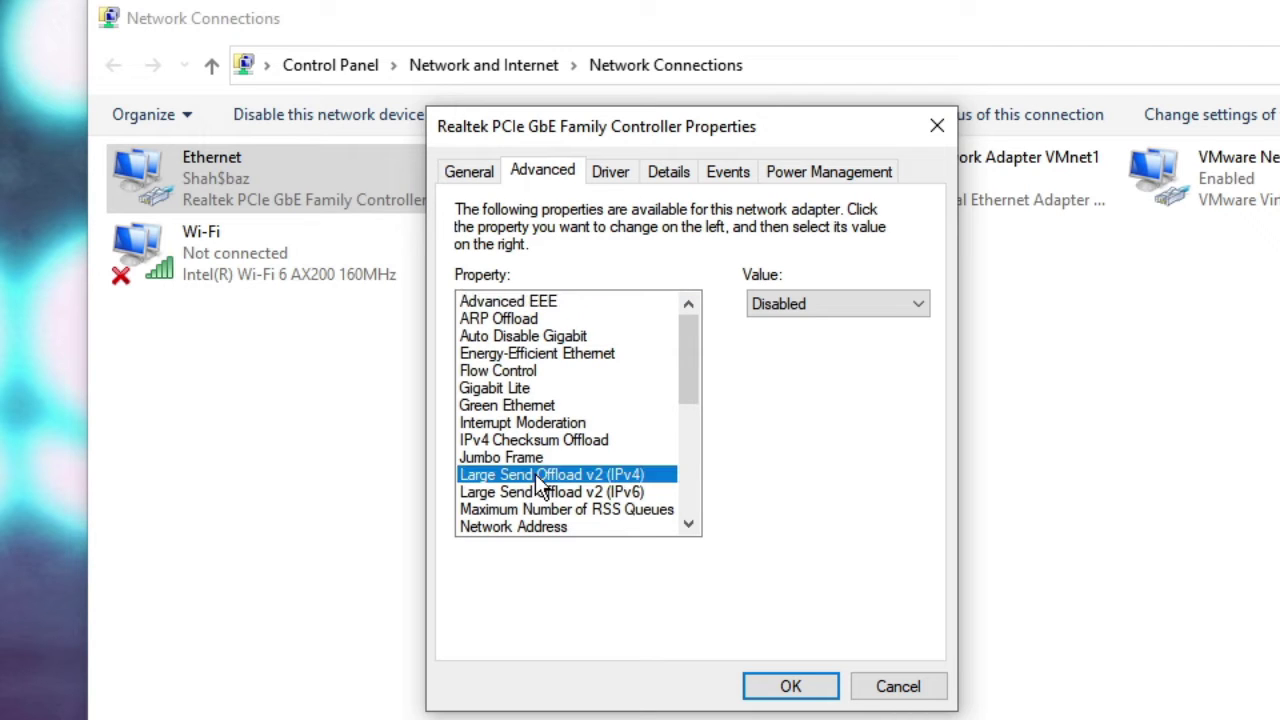
click(532, 527)
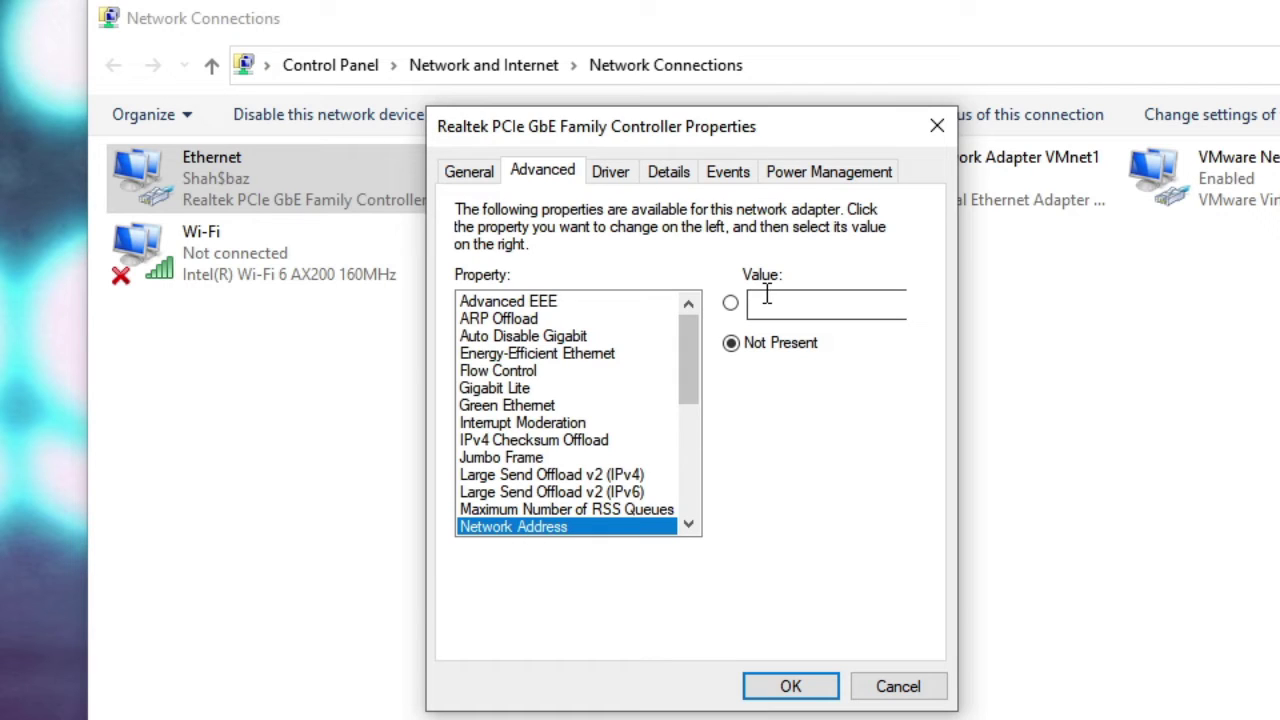
click(731, 304)
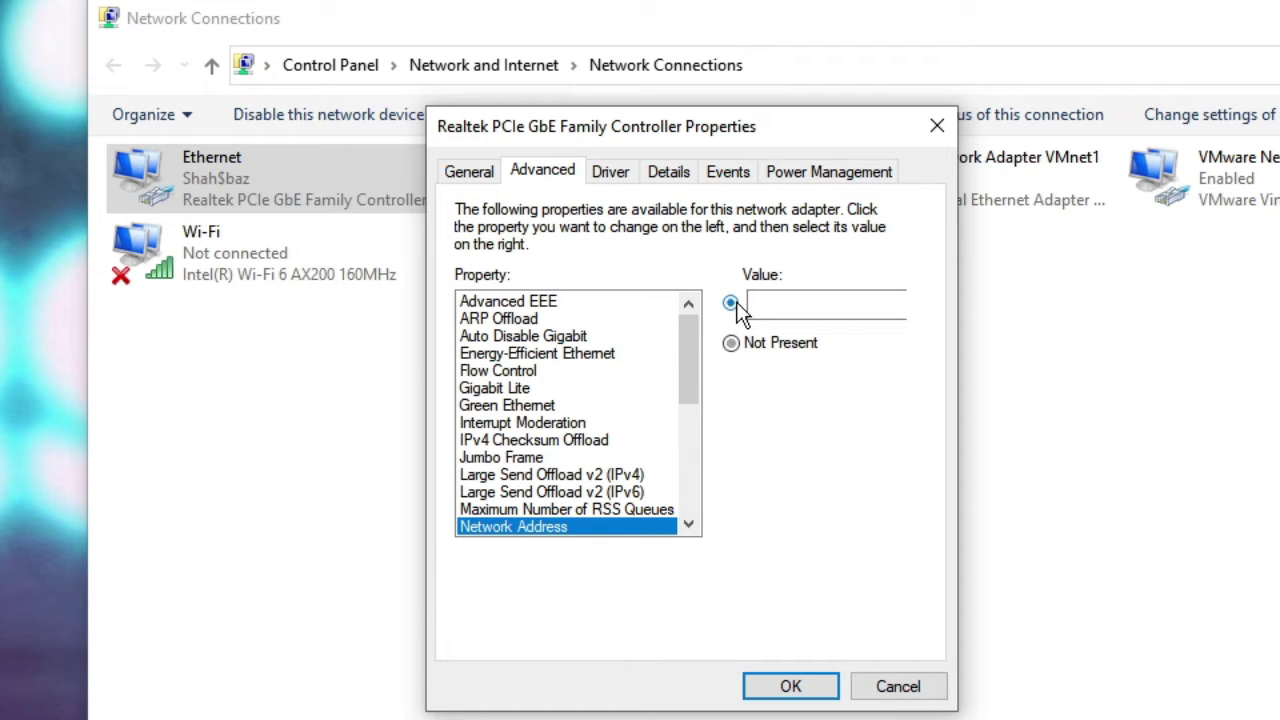
click(770, 304)
text(0)
click(790, 688)
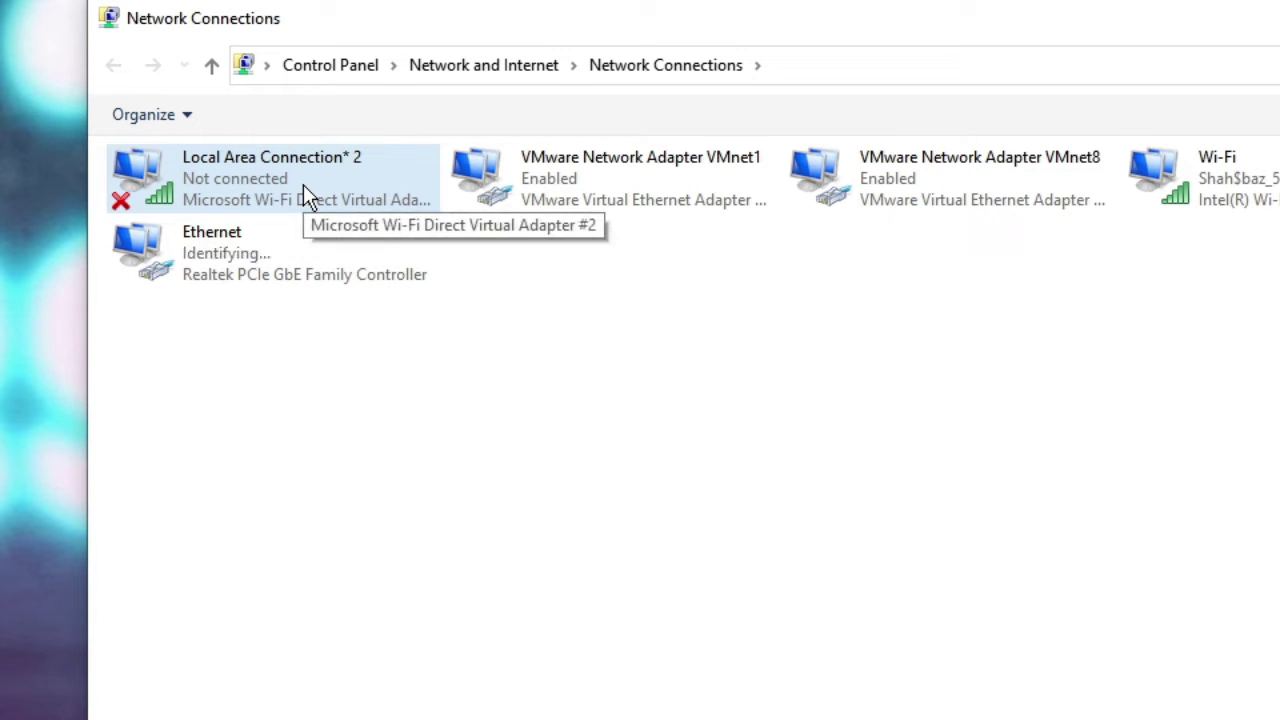
Open the Internet Protocol Version 4 (TCP/IPv4) properties of the Ethernet connection
click(268, 277)
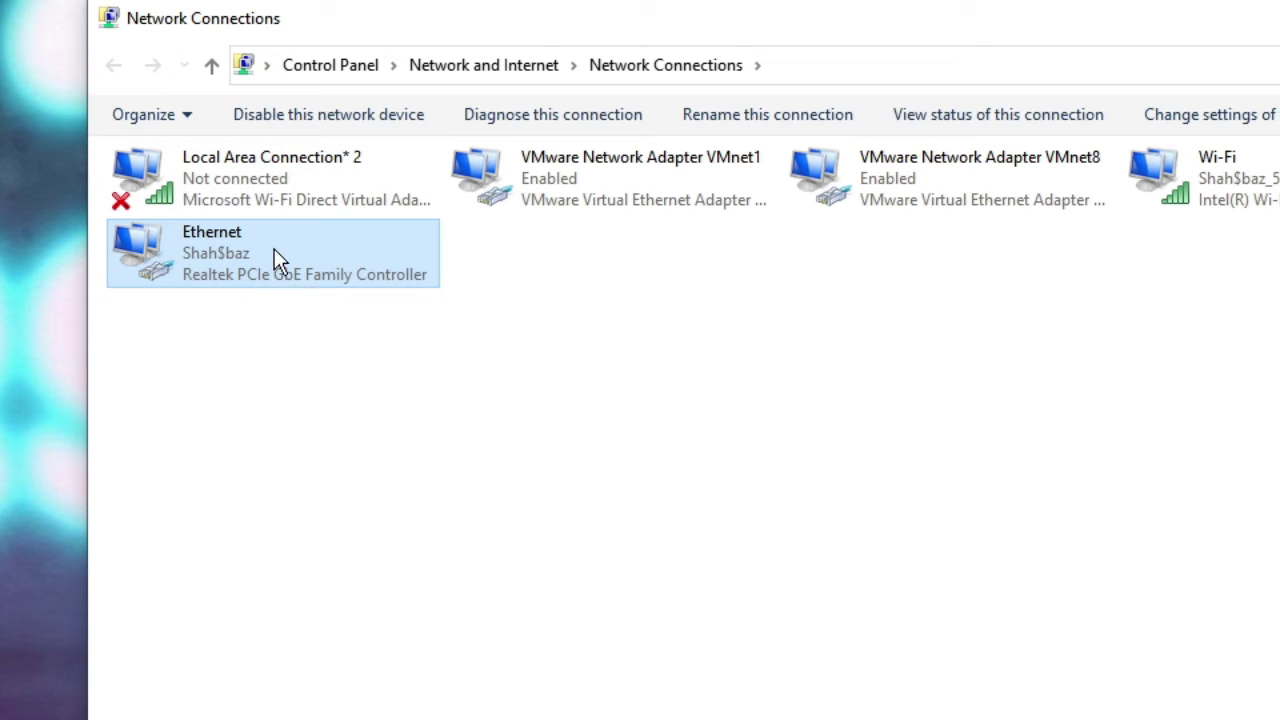
right_click(278, 258)
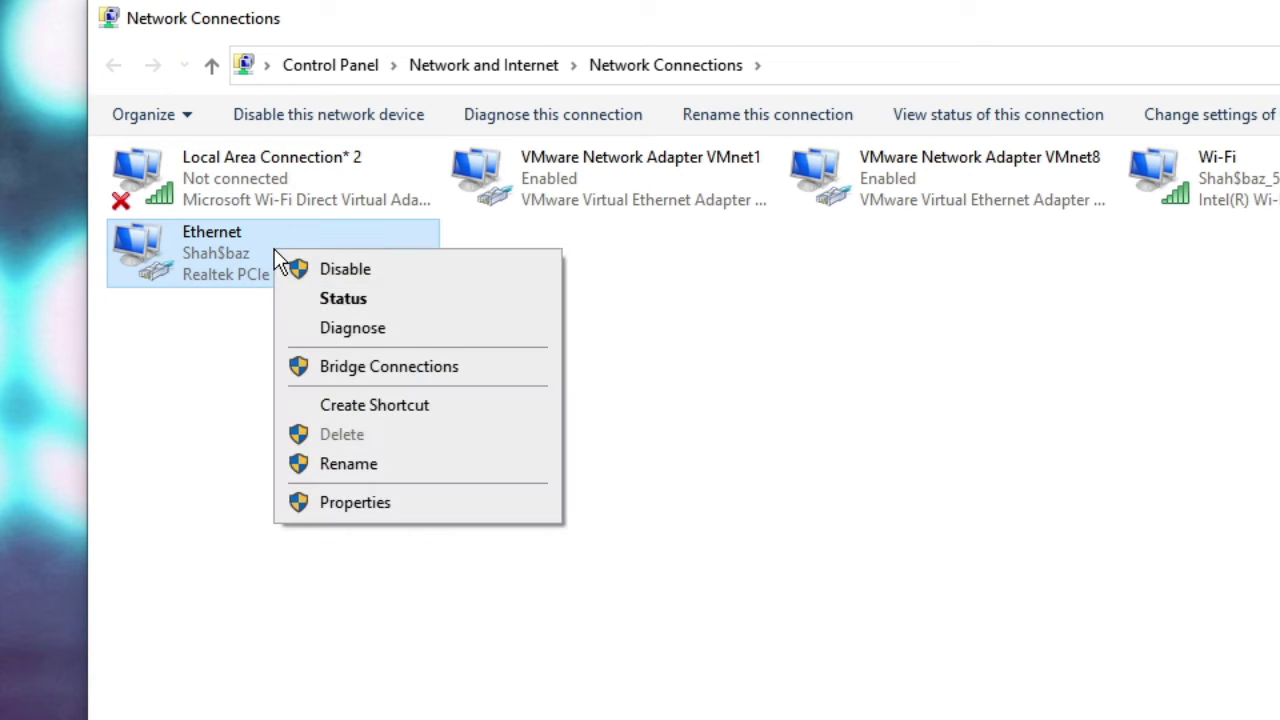
click(393, 510)
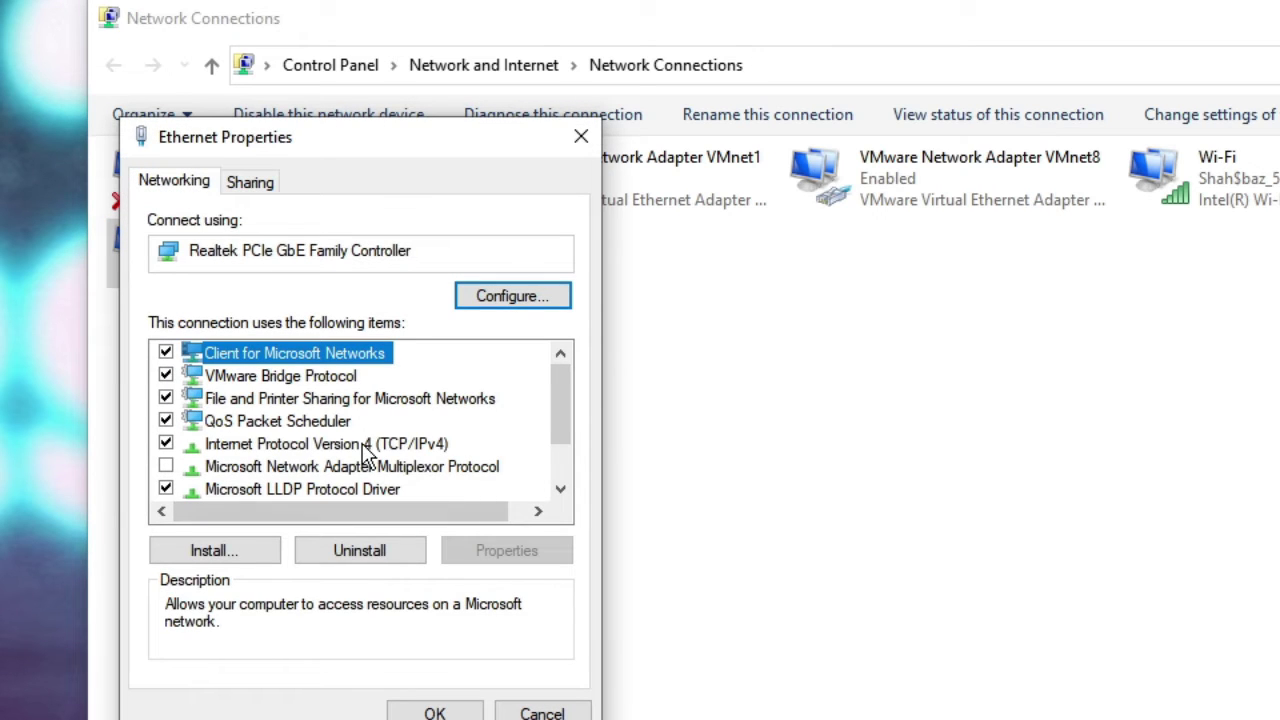
click(368, 450)
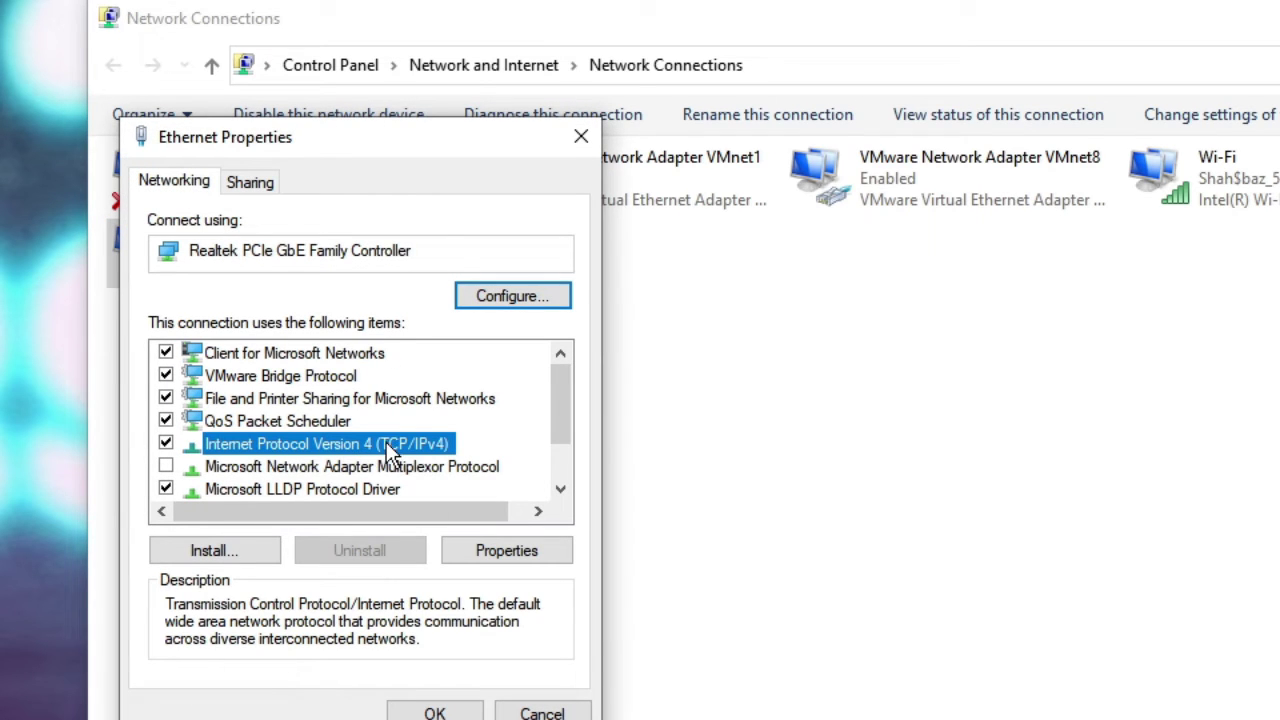
double_click(390, 452)
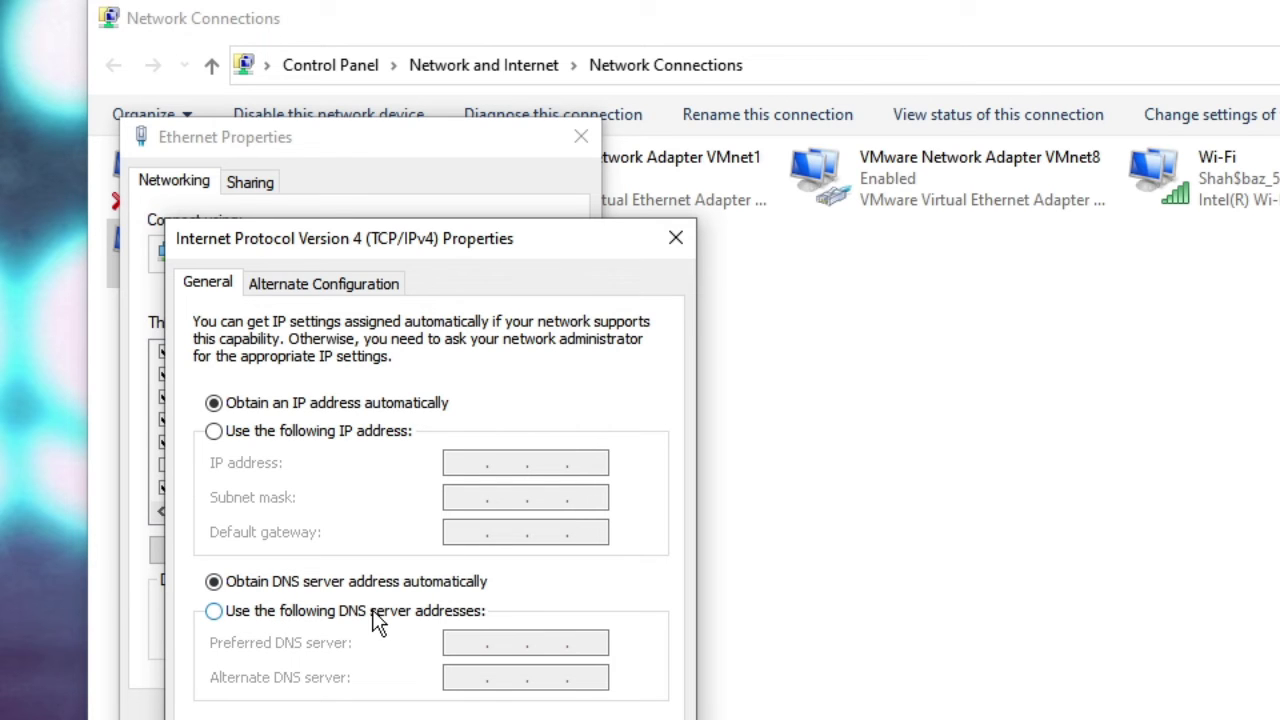
Set the preferred DNS server to 1.1.1.1 and the alternate to 1.0.0.1, and save the Ethernet properties
click(325, 618)
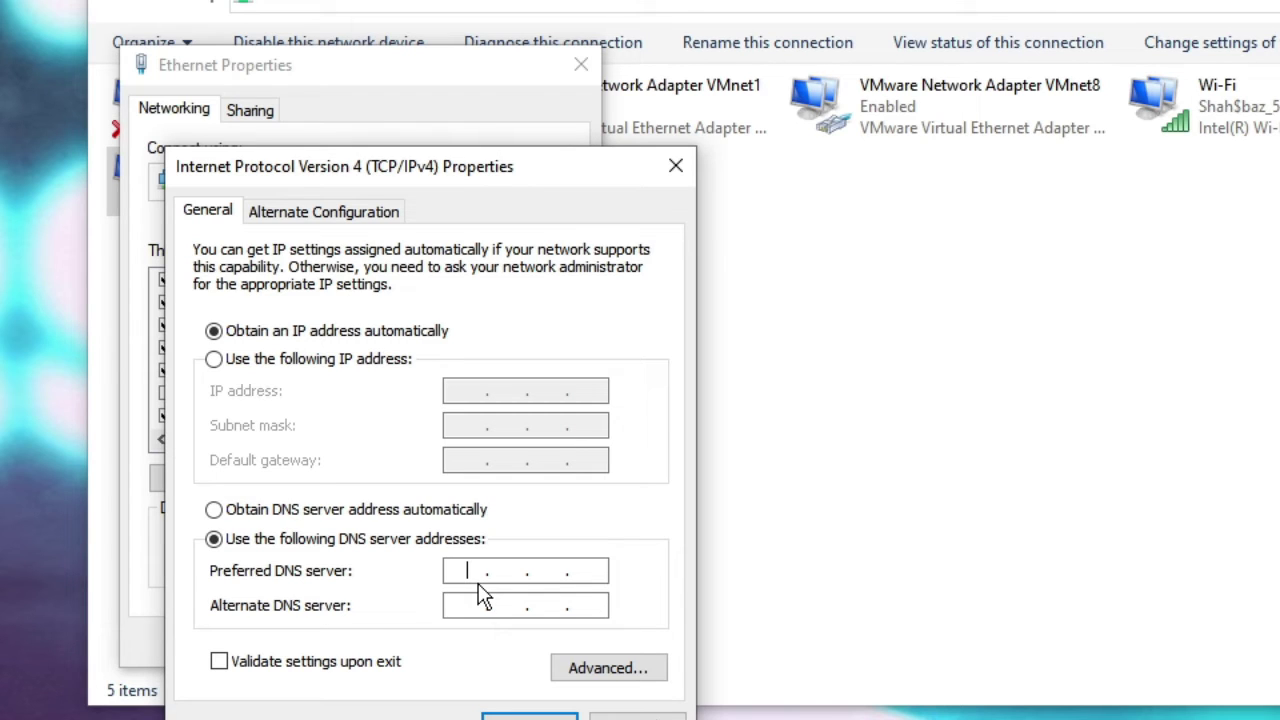
text(1.1.1.)
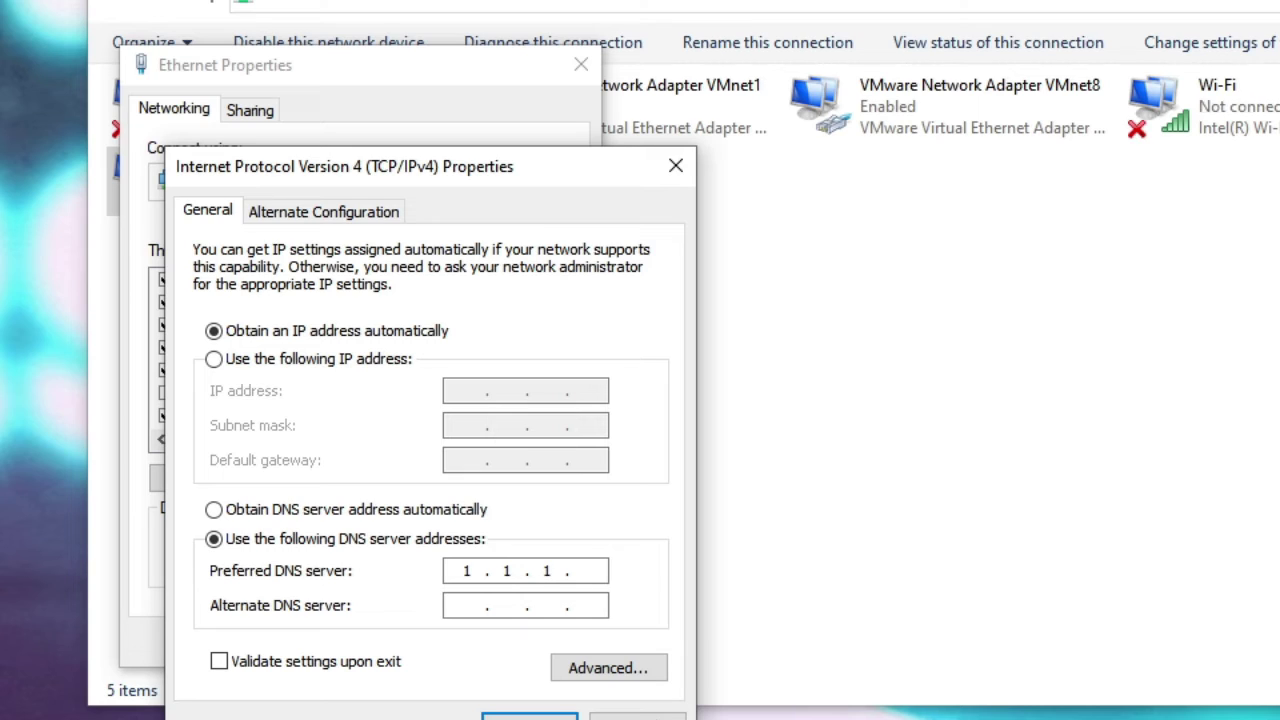
text(1)
click(475, 607)
text(1.0.0.1)
click(529, 716)
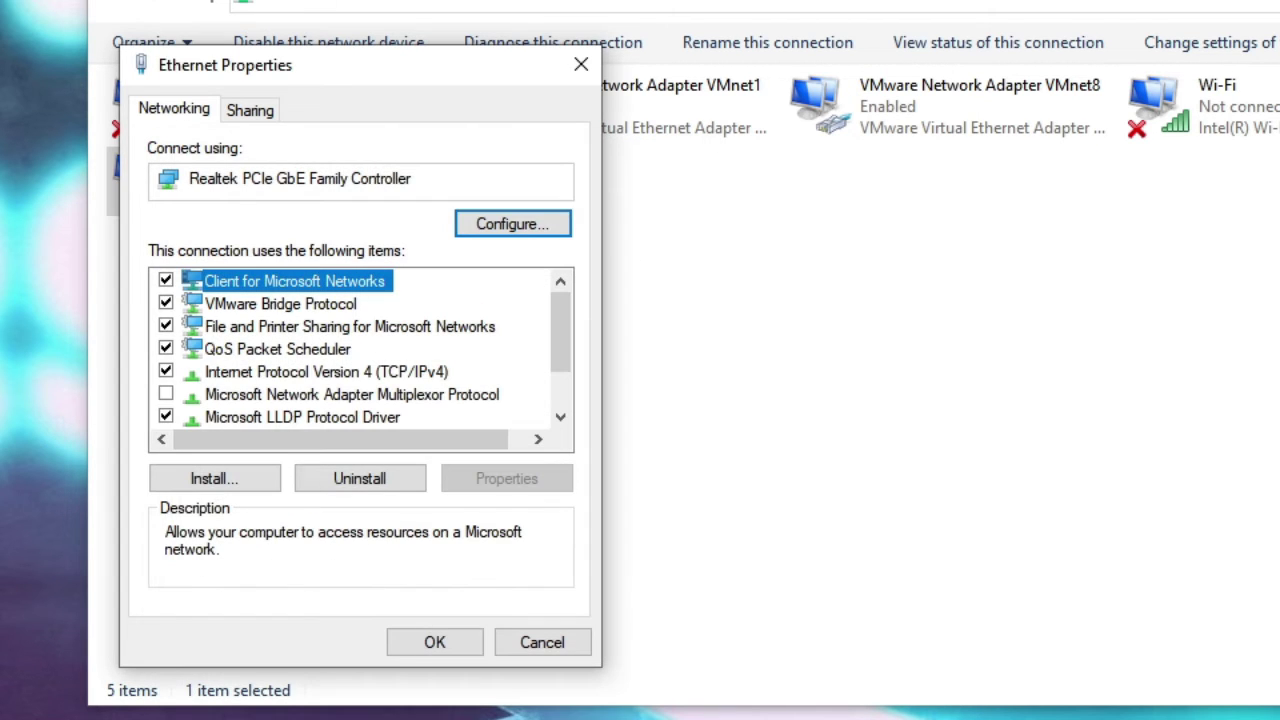
click(436, 645)
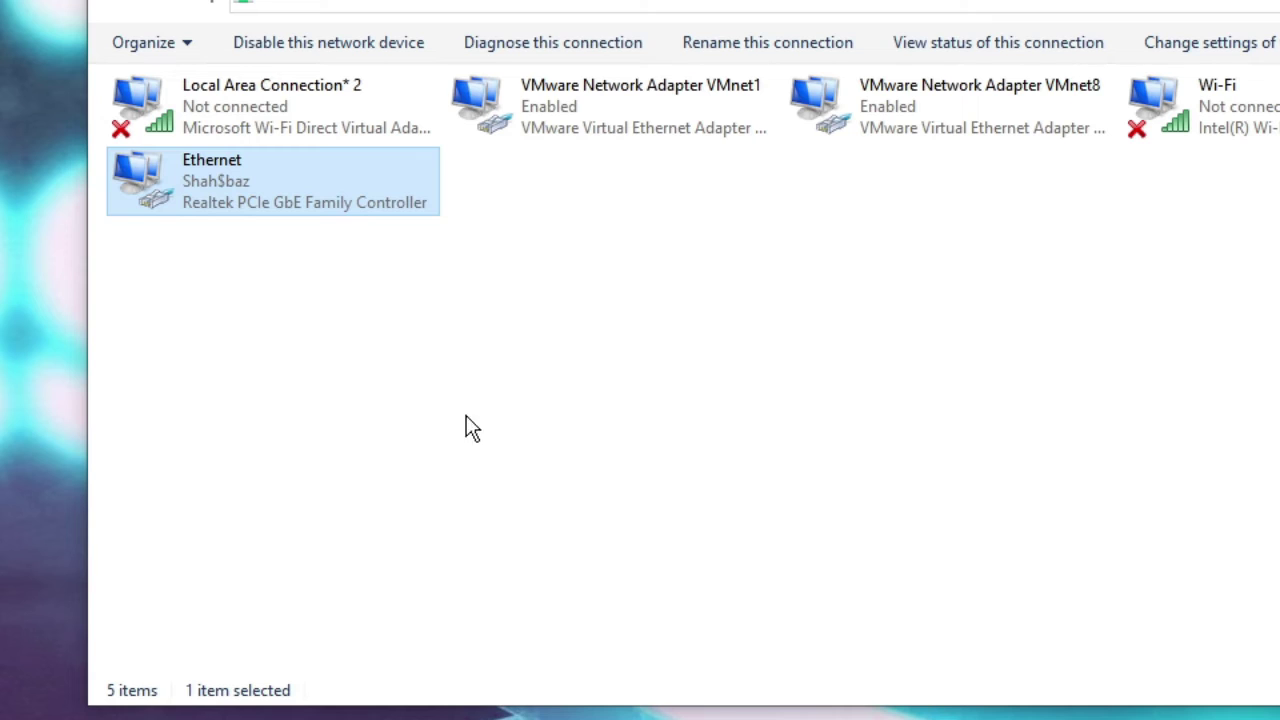
Disable the Ethernet adapter and enable it again, and close the Network Connections window
right_click(303, 180)
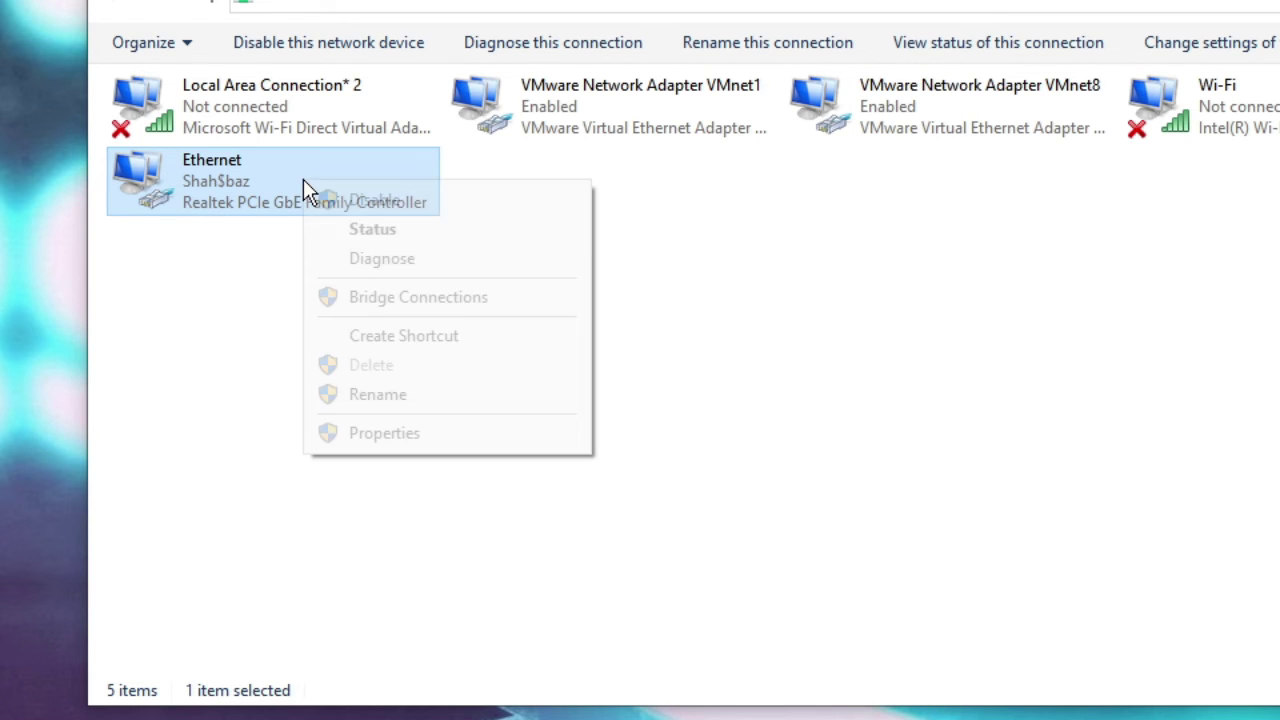
right_click(246, 176)
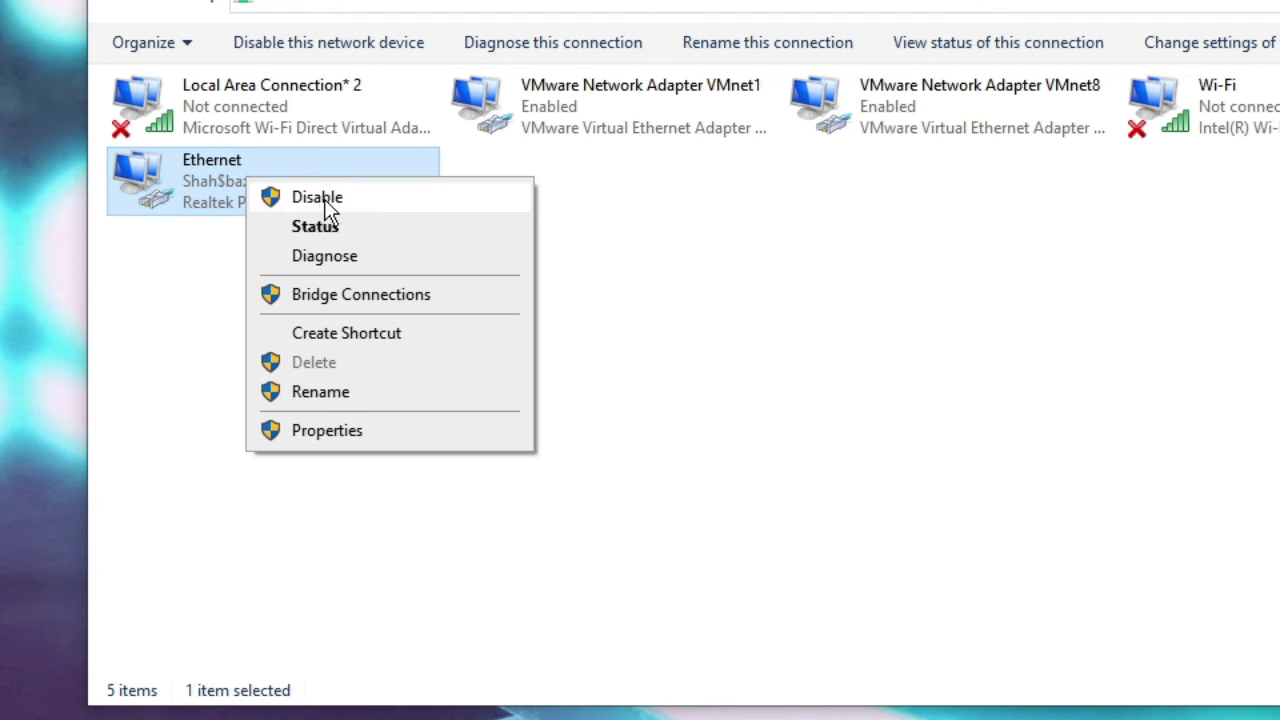
click(364, 207)
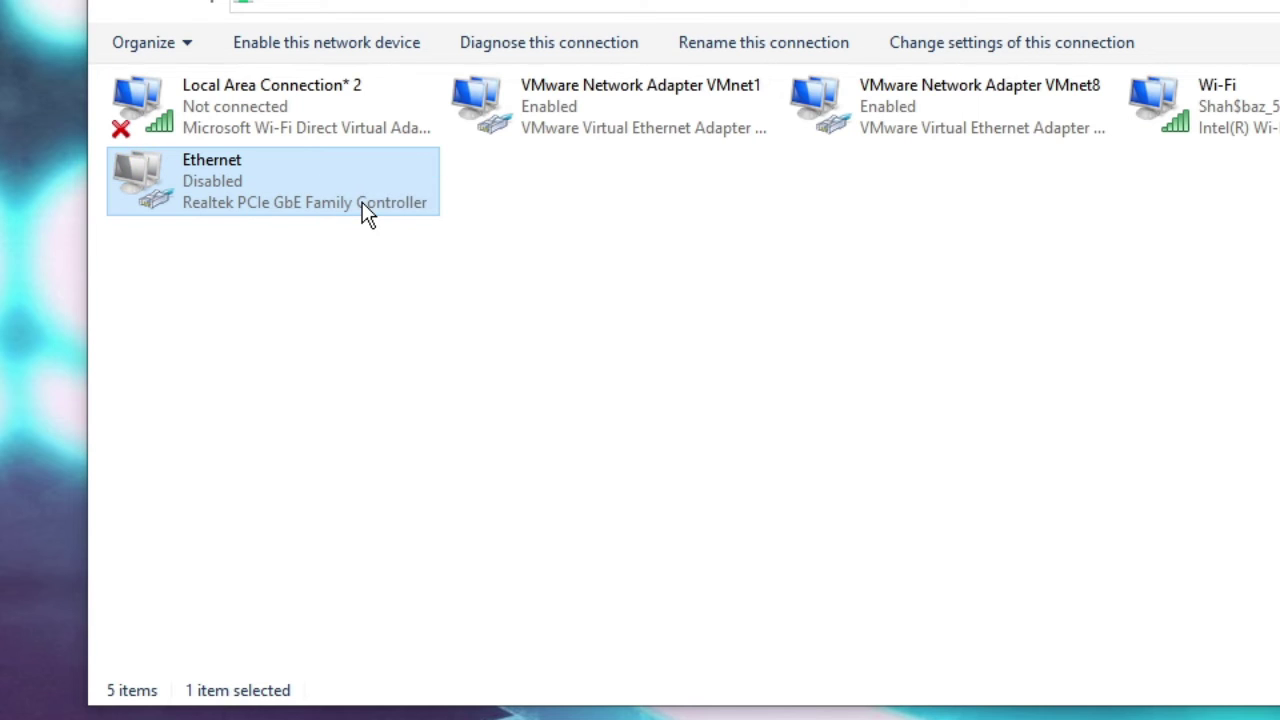
click(435, 358)
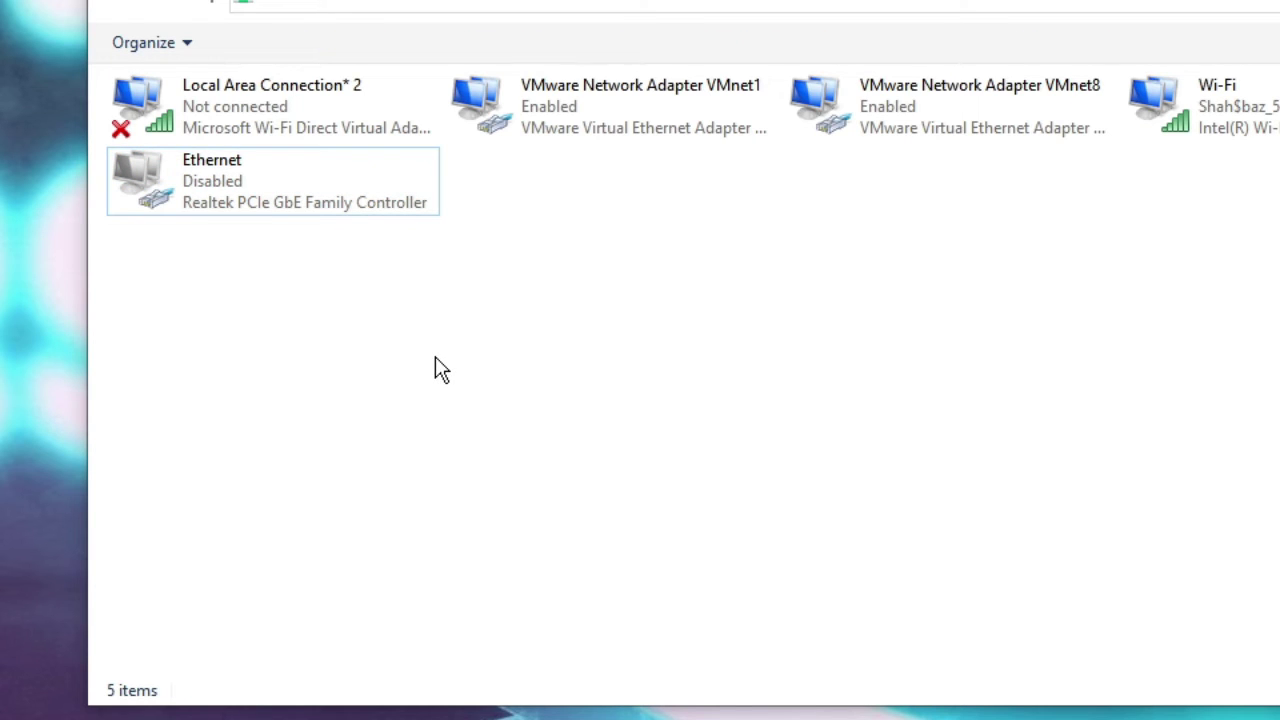
right_click(334, 188)
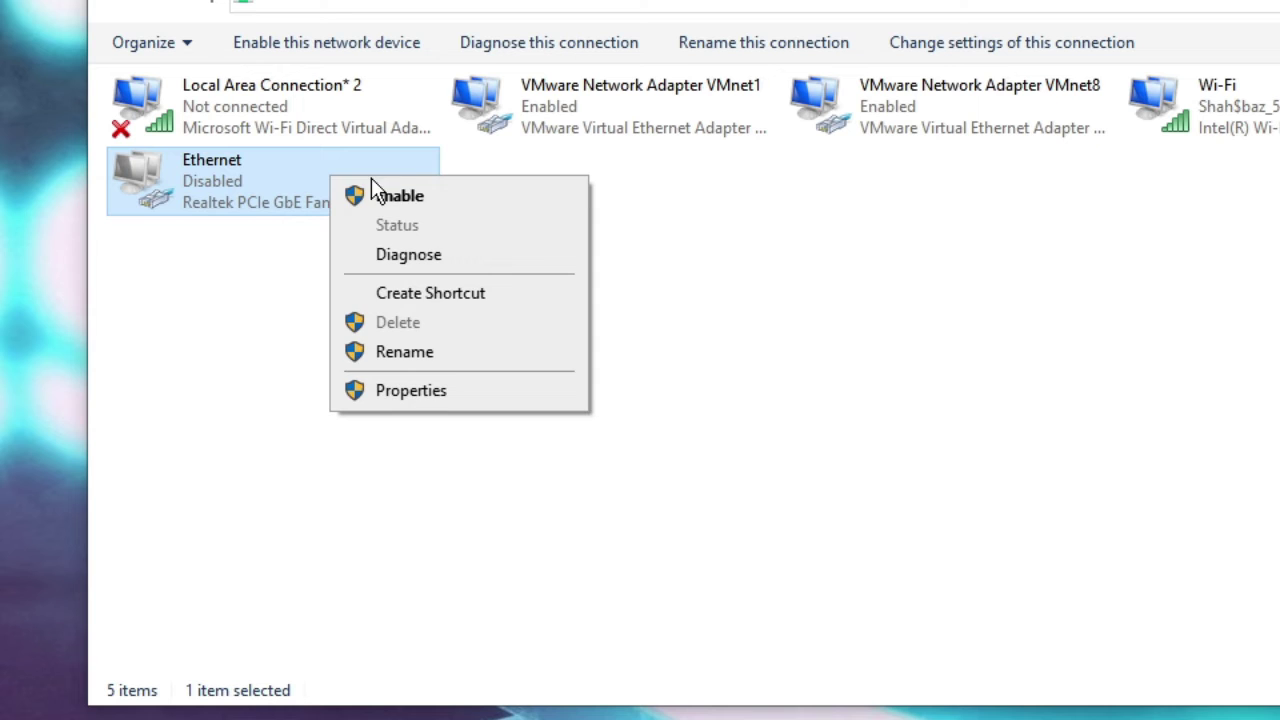
click(414, 196)
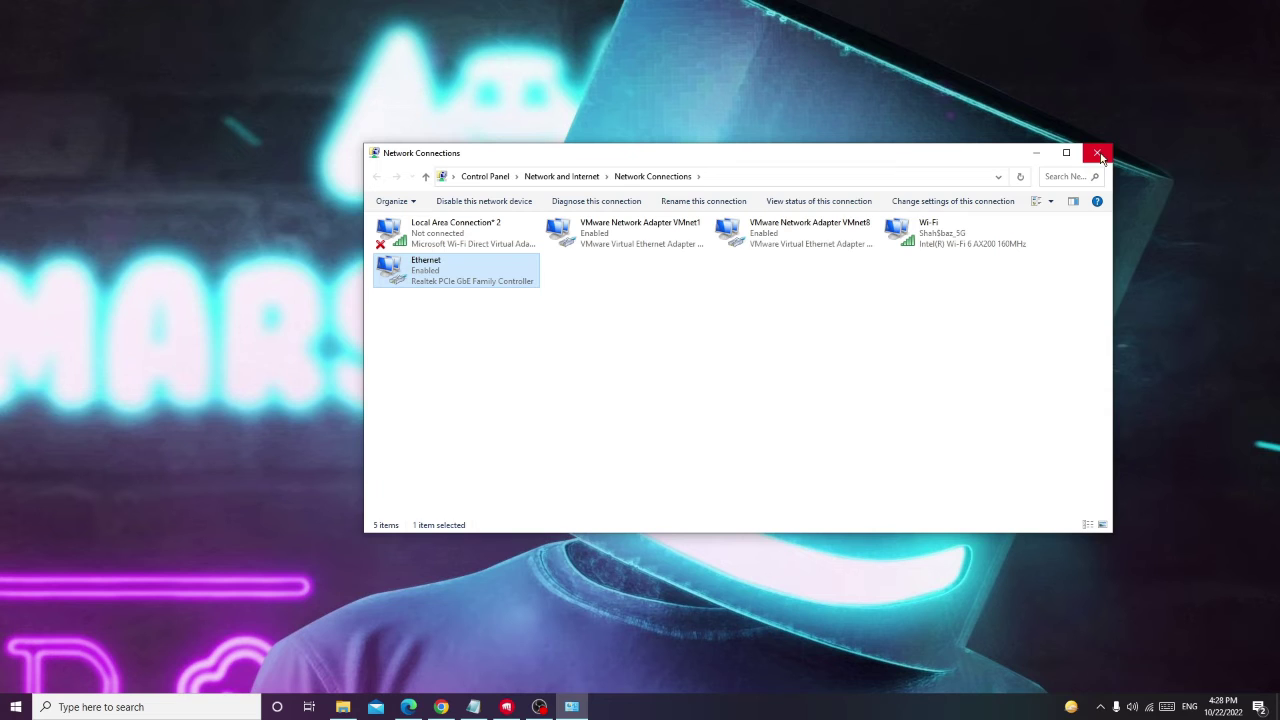
click(1100, 152)
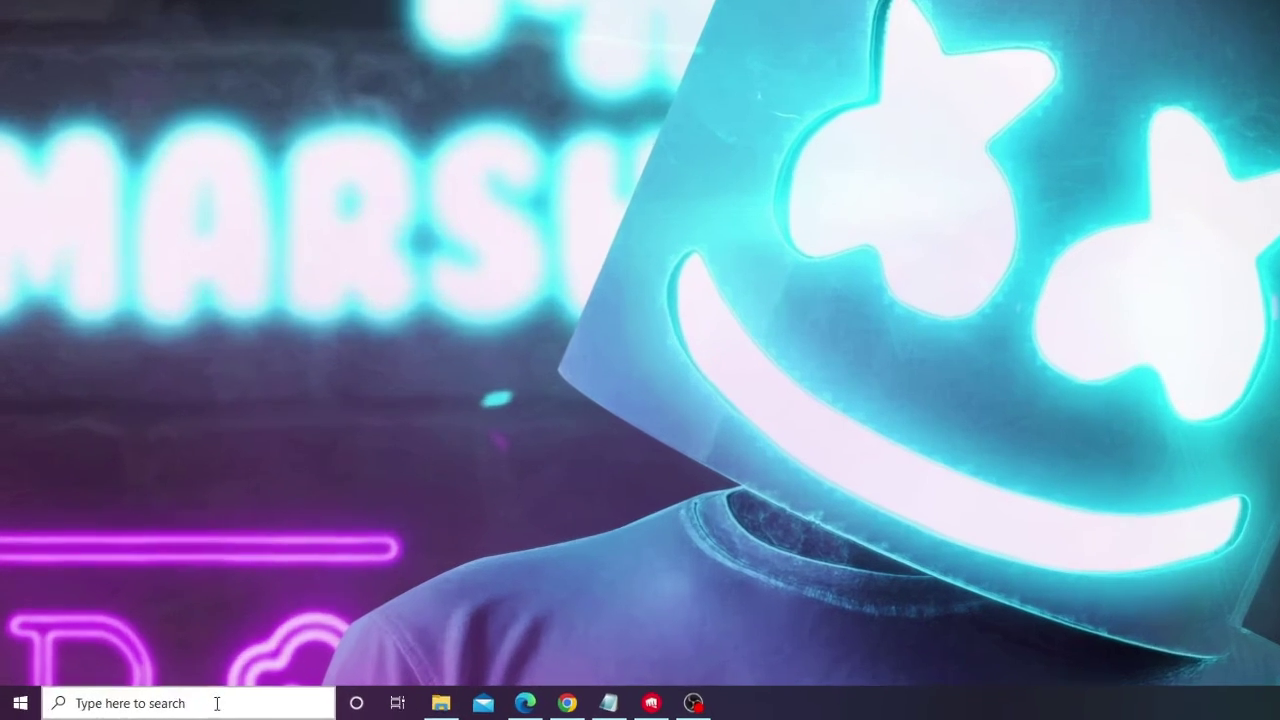
Search Windows for cmd and open the Command Prompt
click(167, 700)
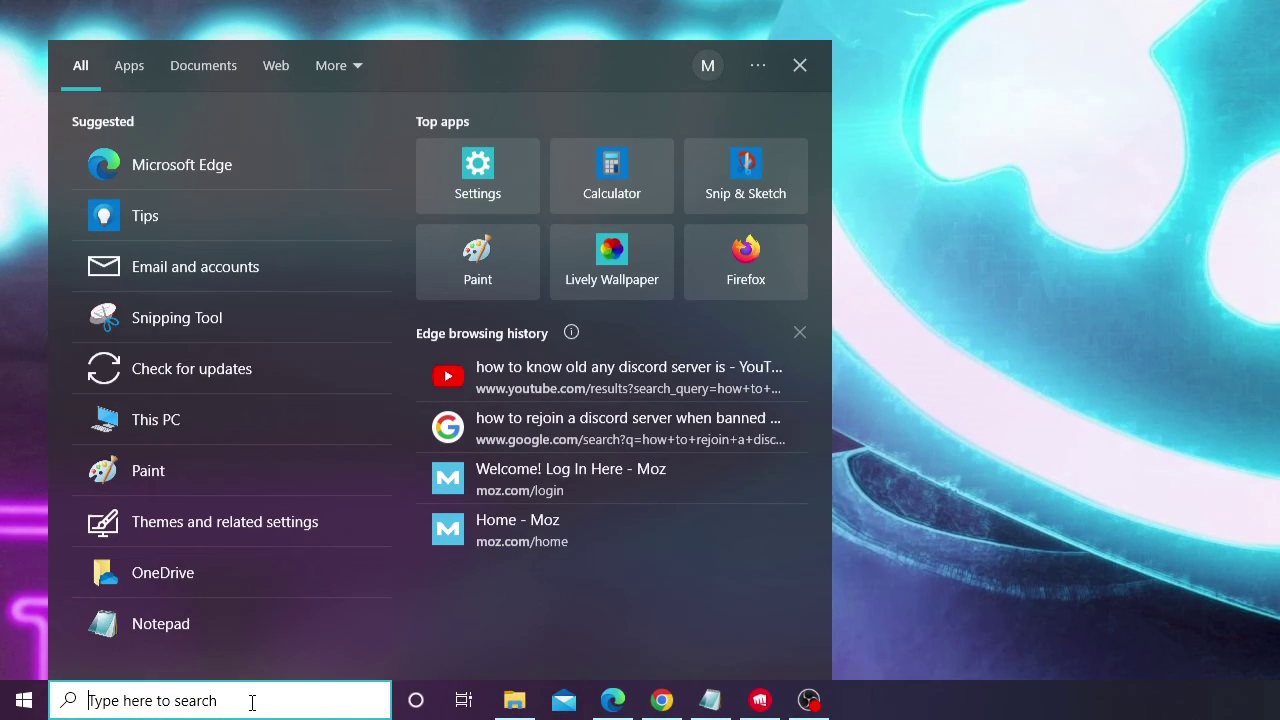
text(cmd)
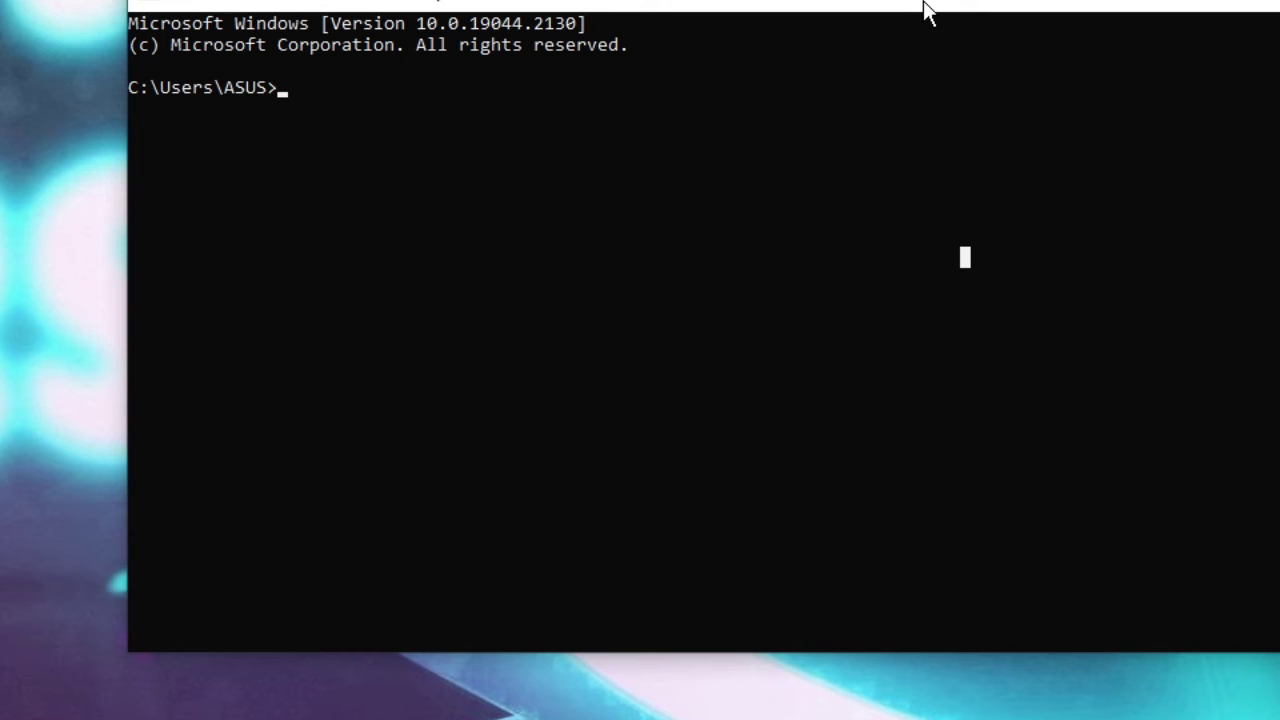
Flush the DNS resolver cache by running ipconfig /flushdns
text(i)
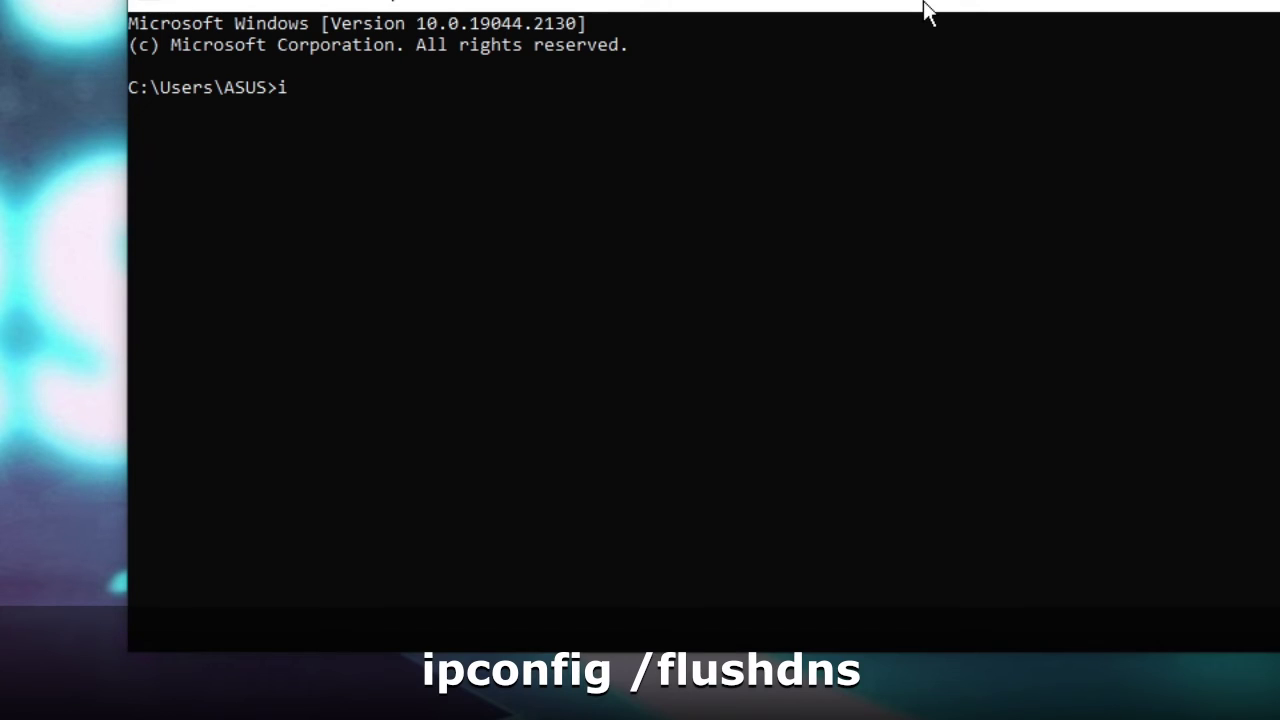
text(pconfig /f)
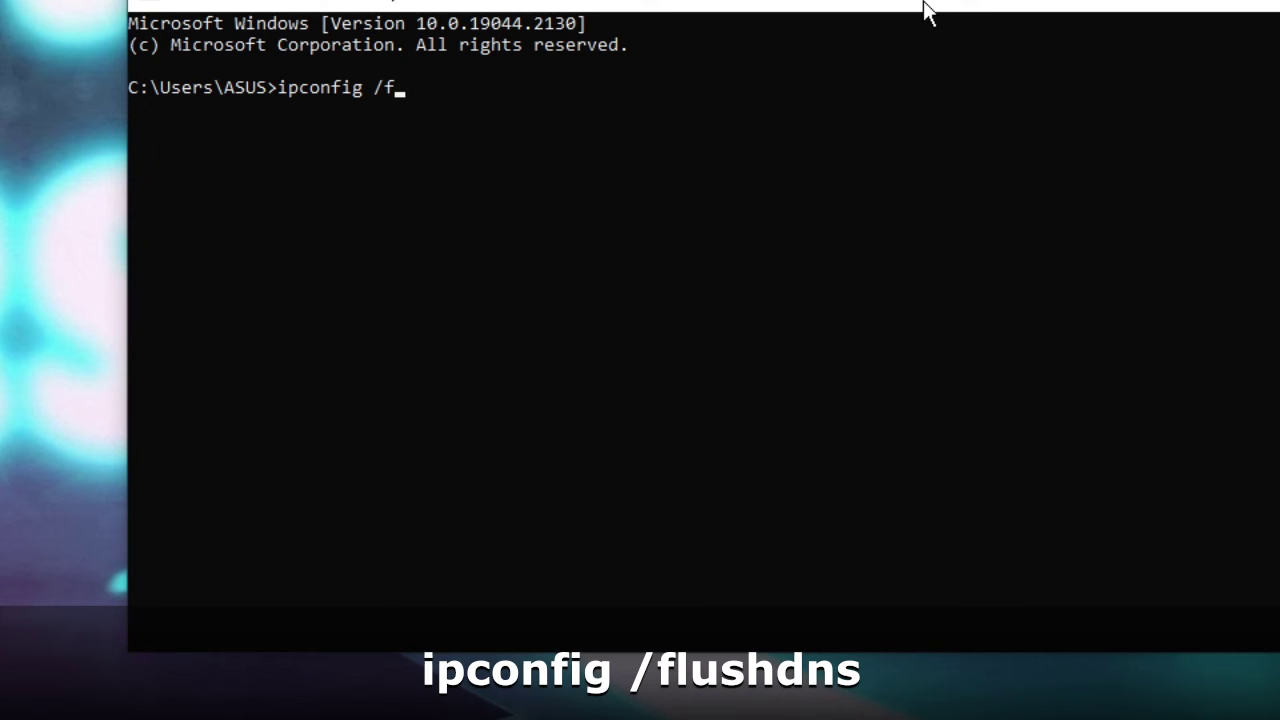
text(lushdns)
key(Return)
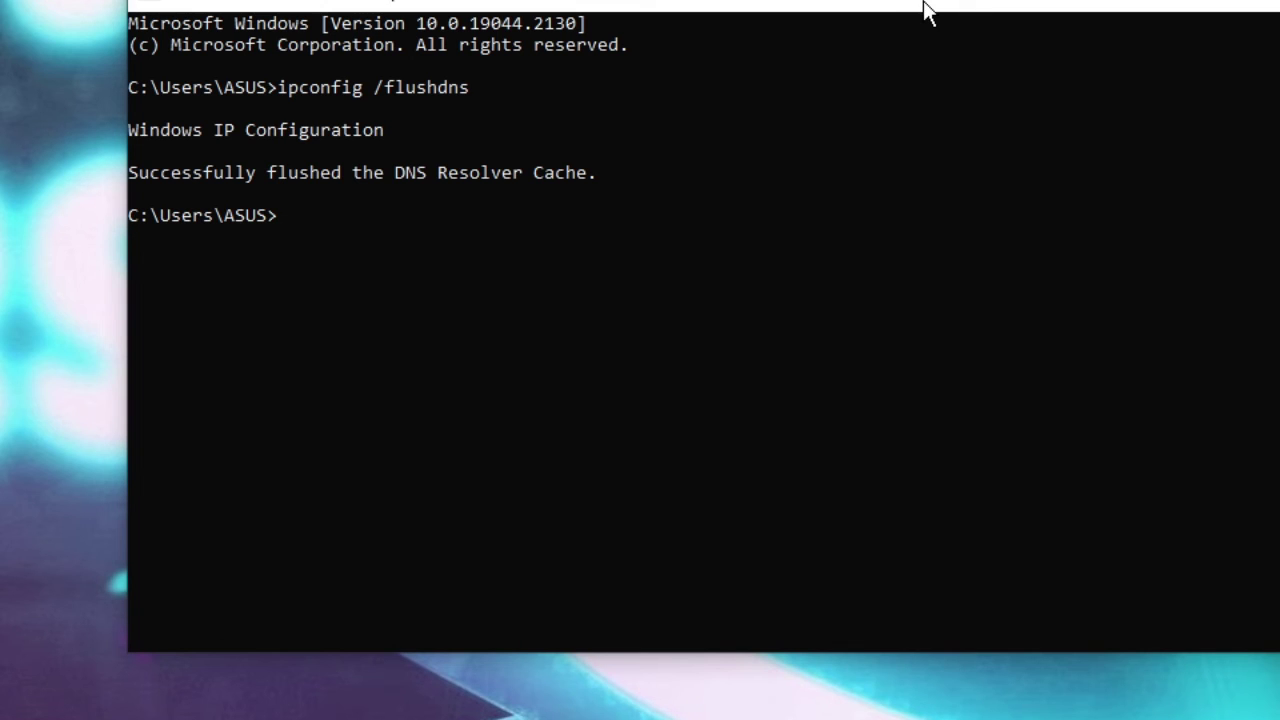
Re-register the computer's DNS resource records by running ipconfig /registerdns
text(ipcon)
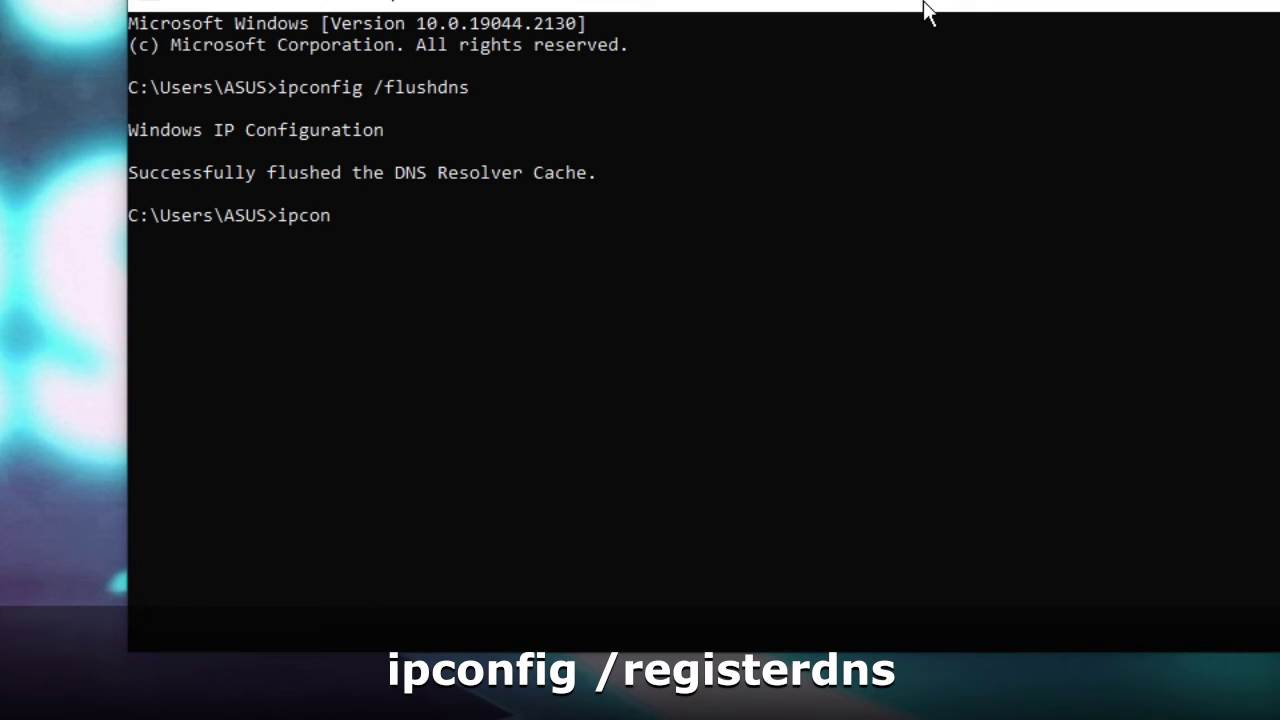
text(fig /registerd)
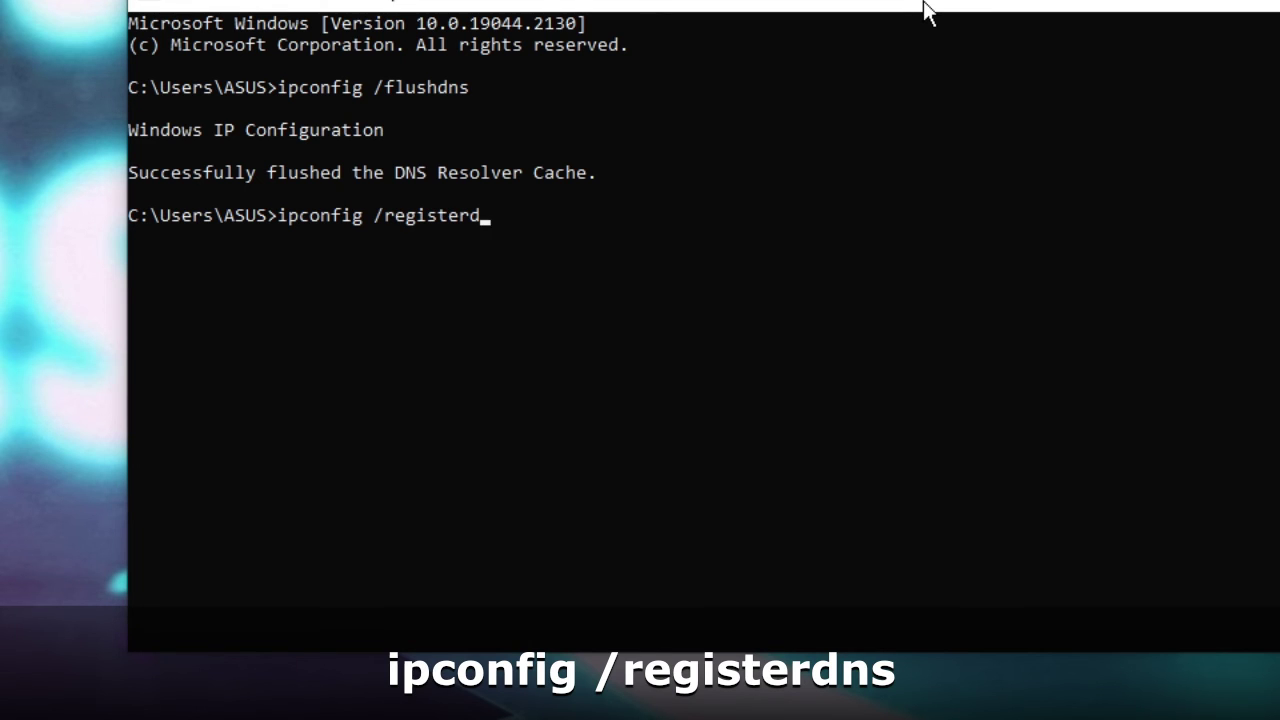
text(ns)
key(Return)
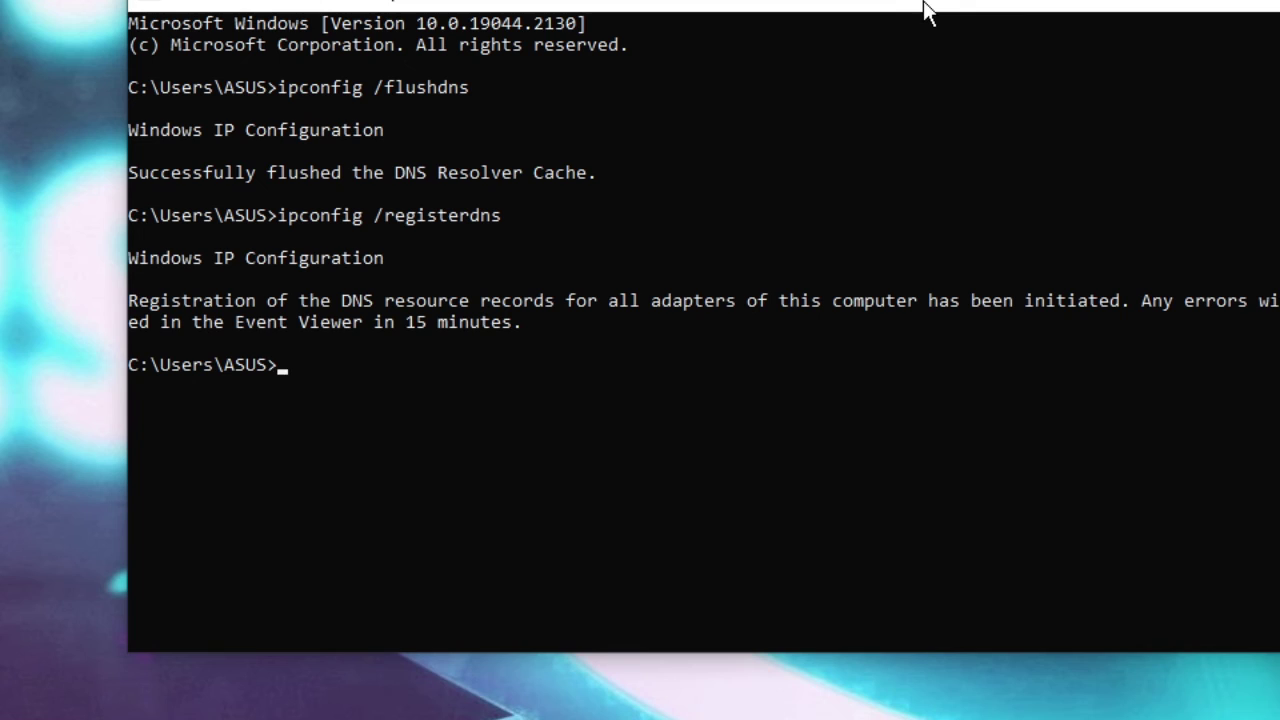
Reset the Winsock catalog by running netsh winsock reset
text(netsh)
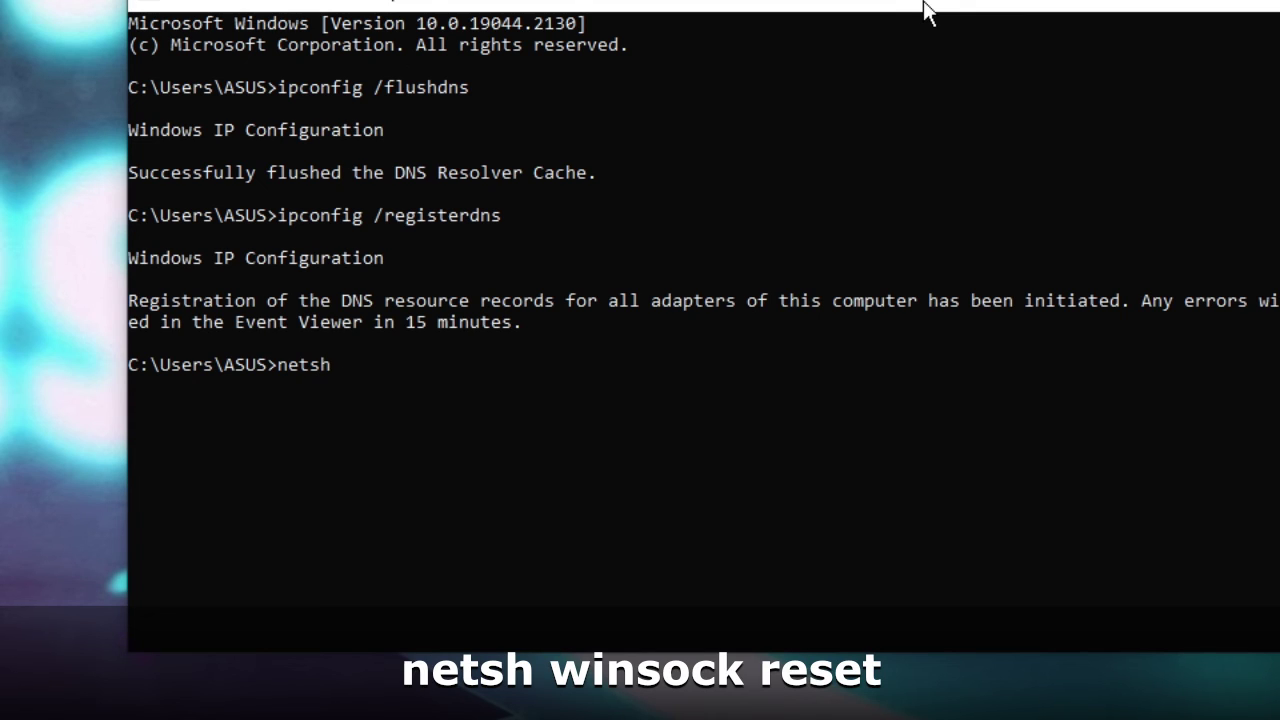
text( winsock reset)
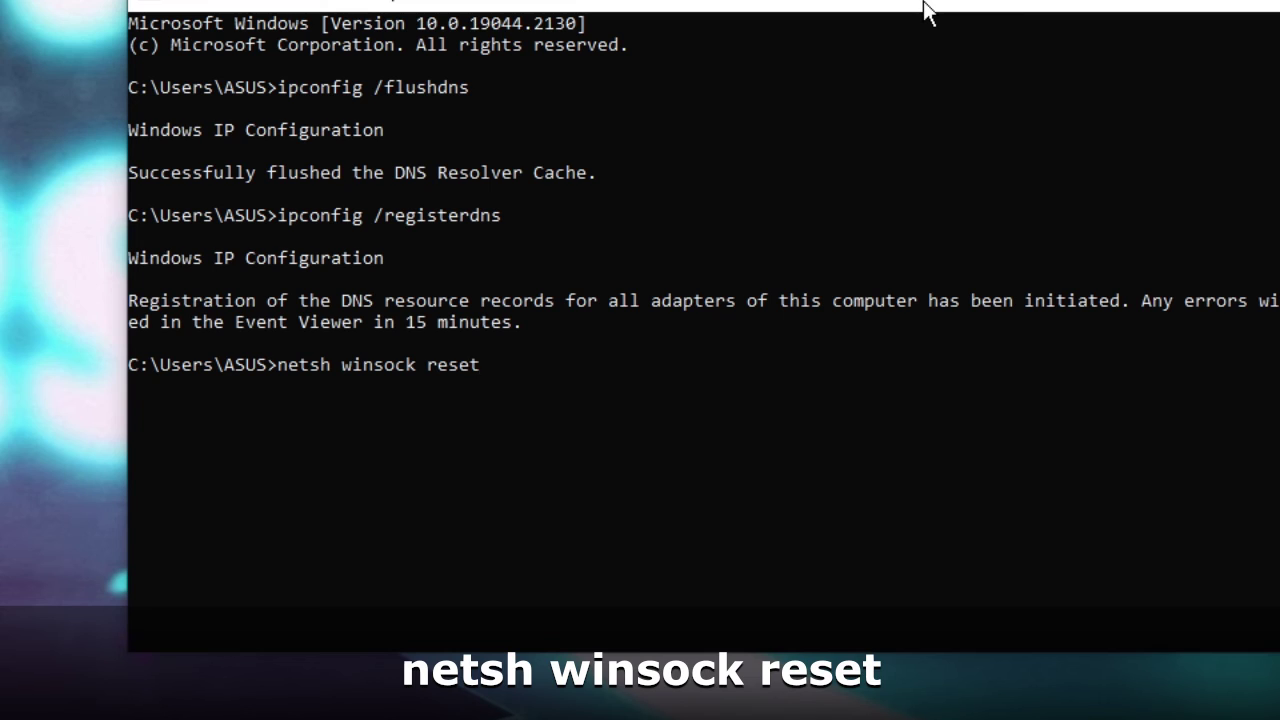
key(Return)
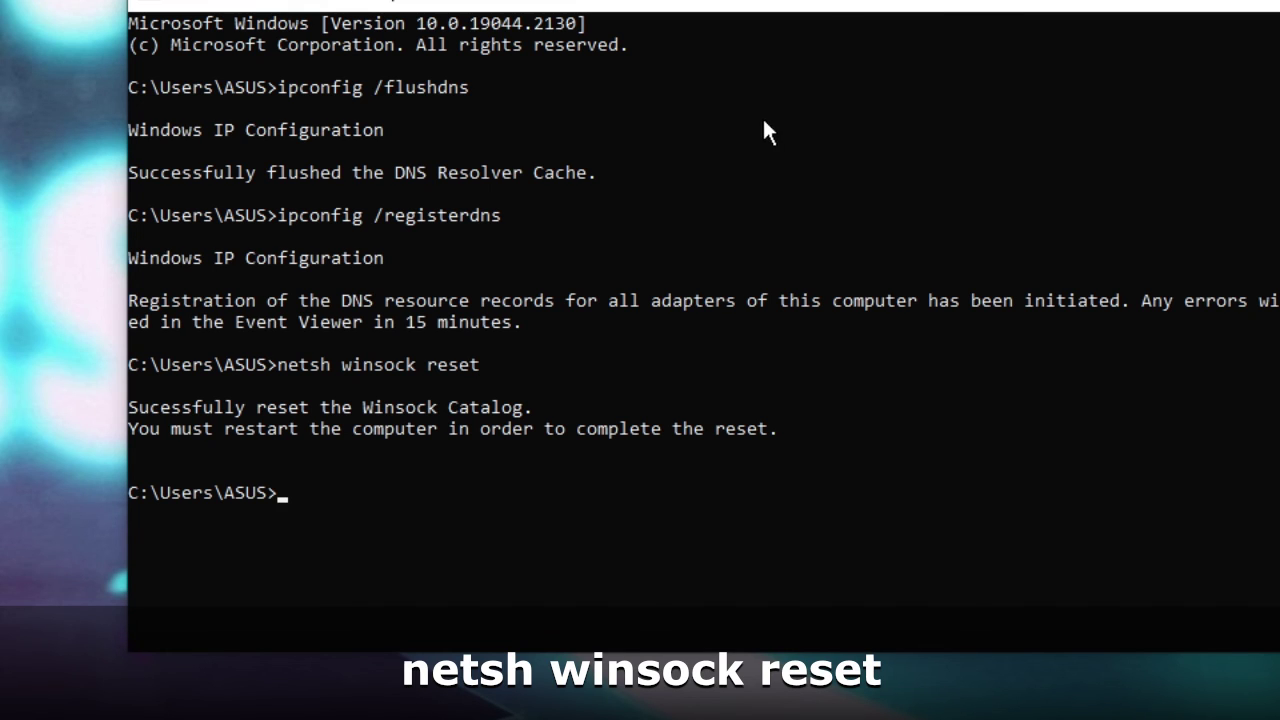